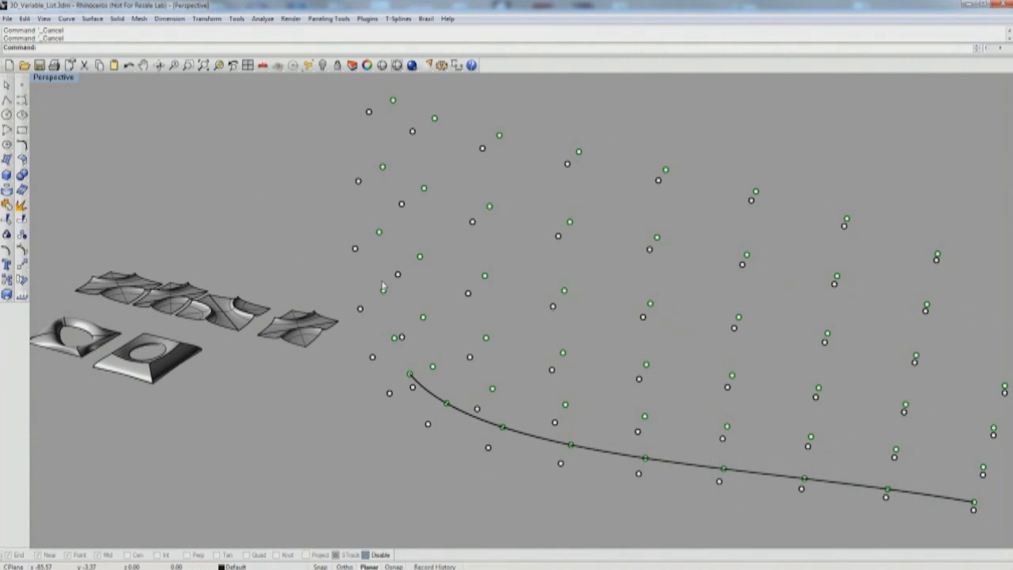
Step: Examine the 3D pattern modules, the two paneling grids and the attractor curve from several angles
right_click_drag(322, 278, 296, 352)
scroll(243, 346, "up", 4)
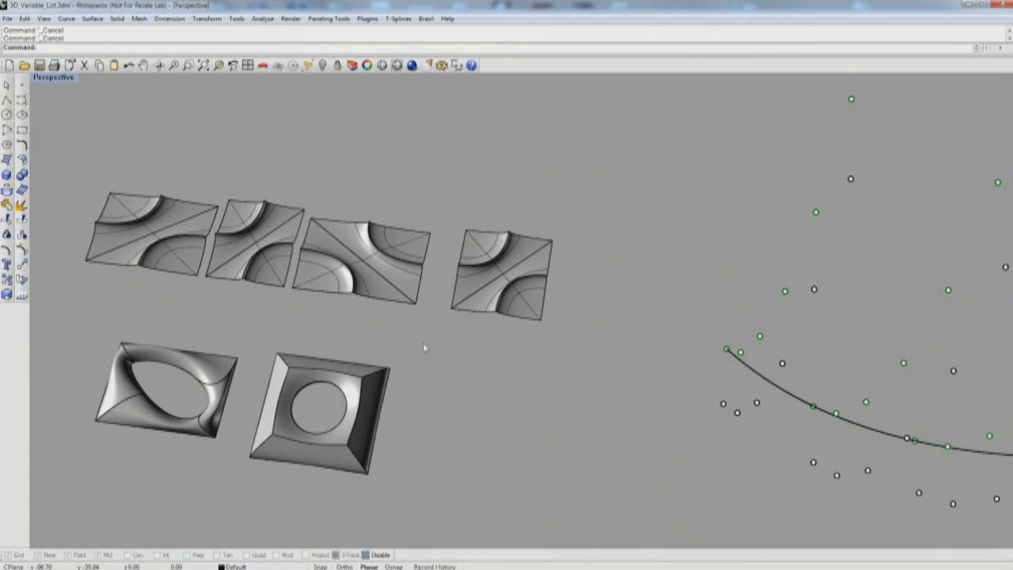
right_click_drag(533, 389, 511, 332)
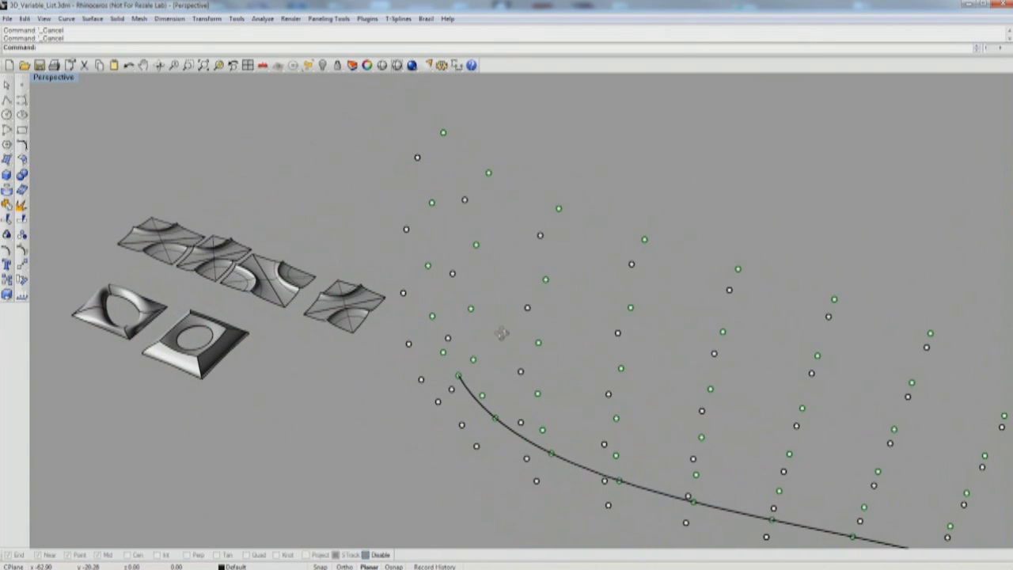
right_click_drag(570, 271, 527, 253)
scroll(526, 253, "down", 5)
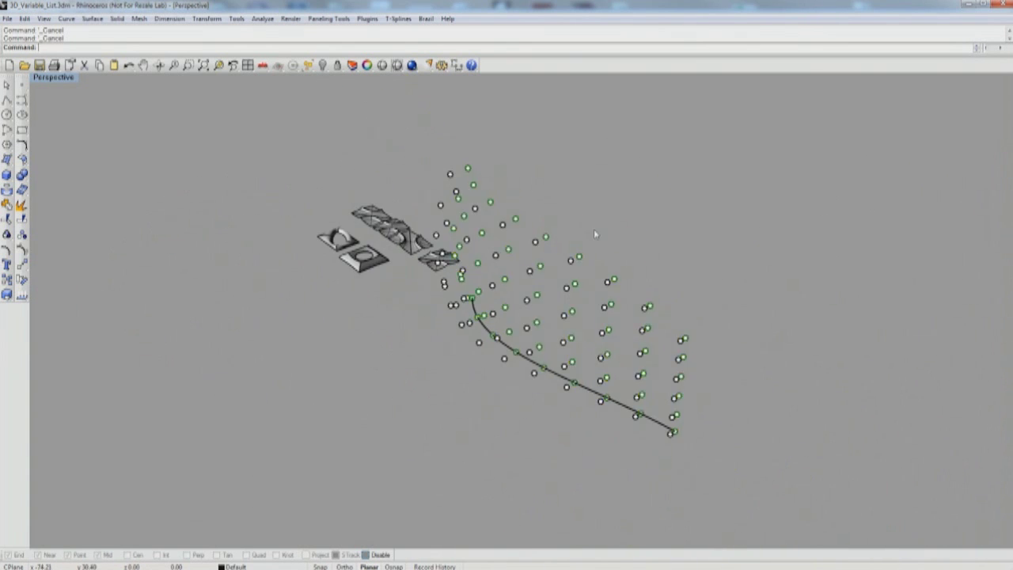
right_click_drag(594, 230, 559, 441)
scroll(559, 441, "up", 4)
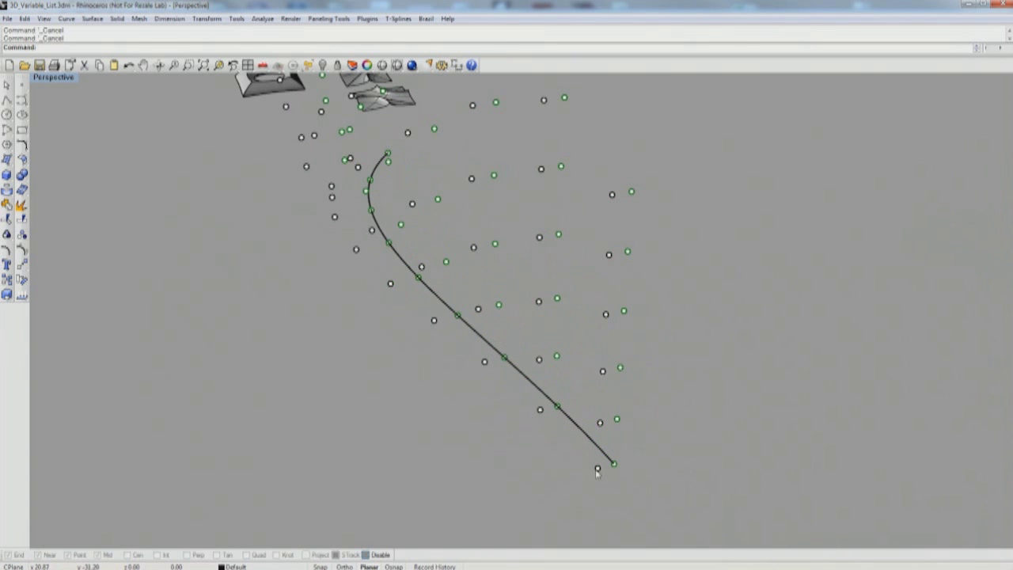
left_click(598, 470)
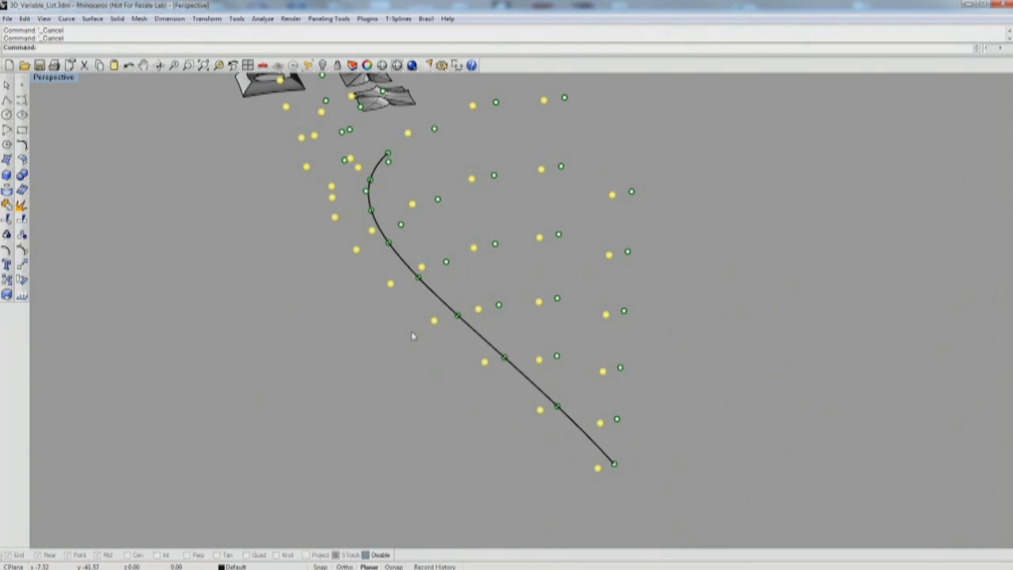
right_click_drag(406, 390, 565, 346)
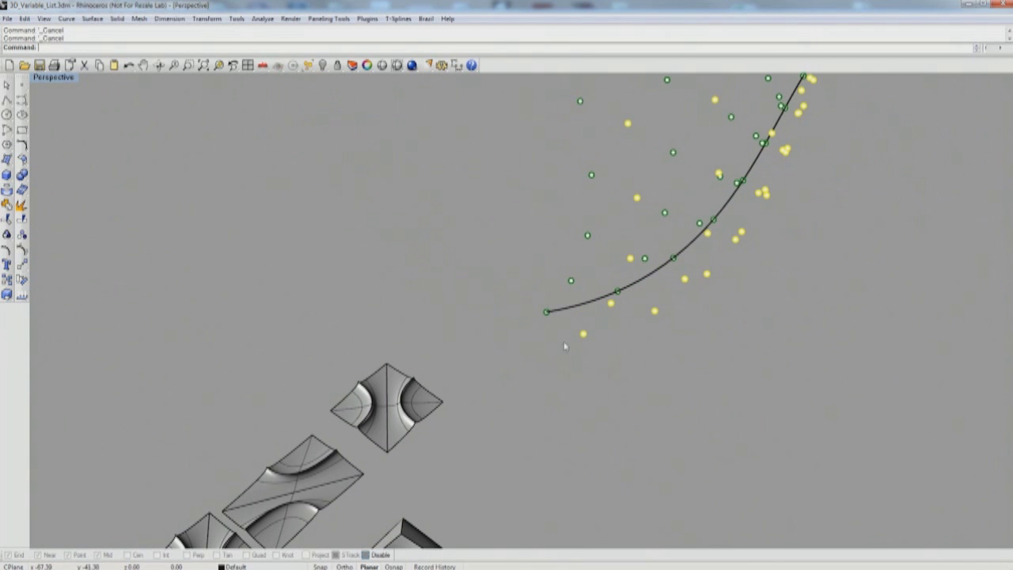
right_click_drag(665, 387, 518, 420)
scroll(572, 382, "down", 4)
scroll(477, 373, "up", 1)
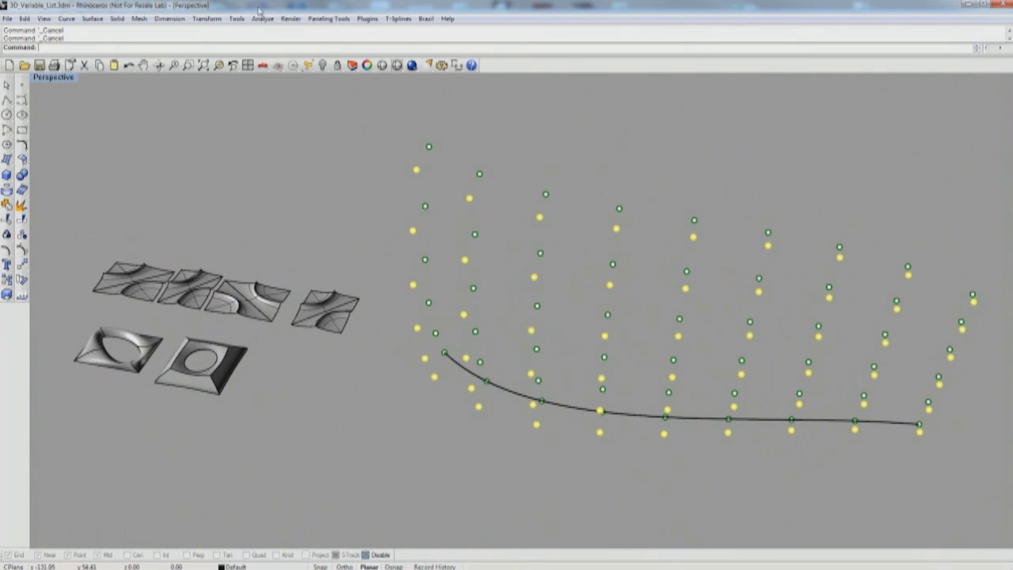
Step: Start Panel Custom 3D Variable with the green grid as first bounding grid and the black grid as second
left_click(327, 19)
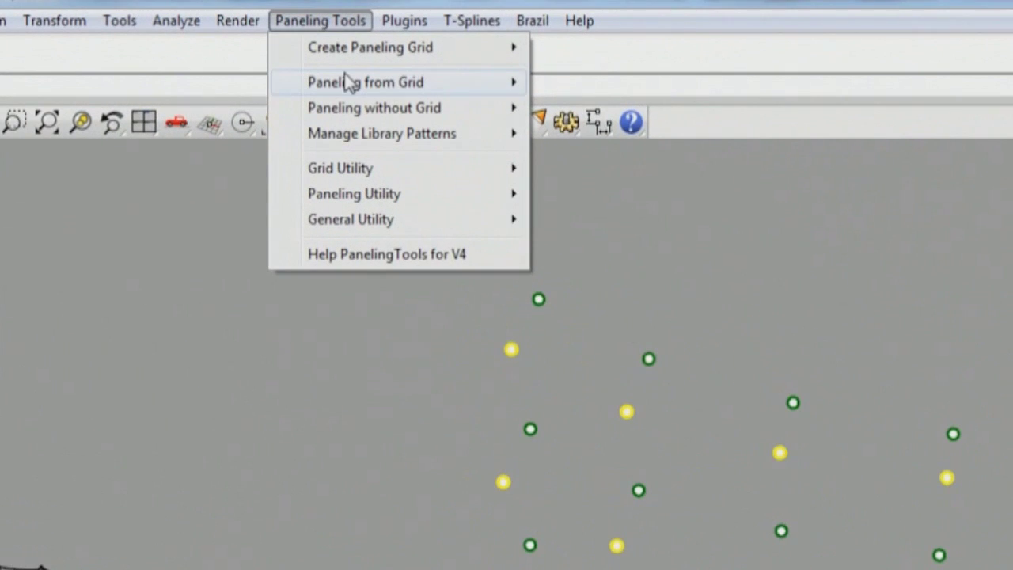
mouse_move(342, 49)
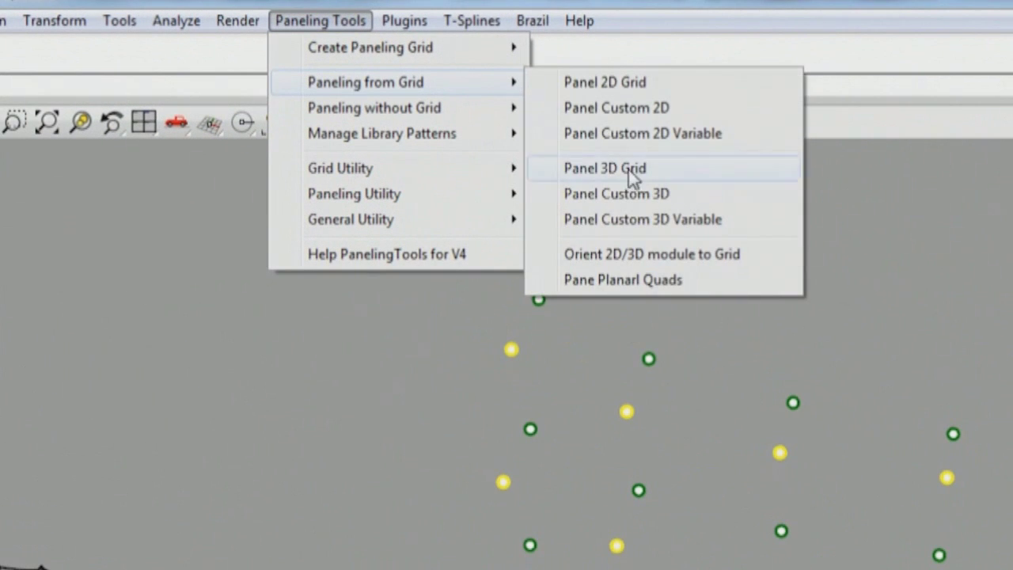
left_click(663, 225)
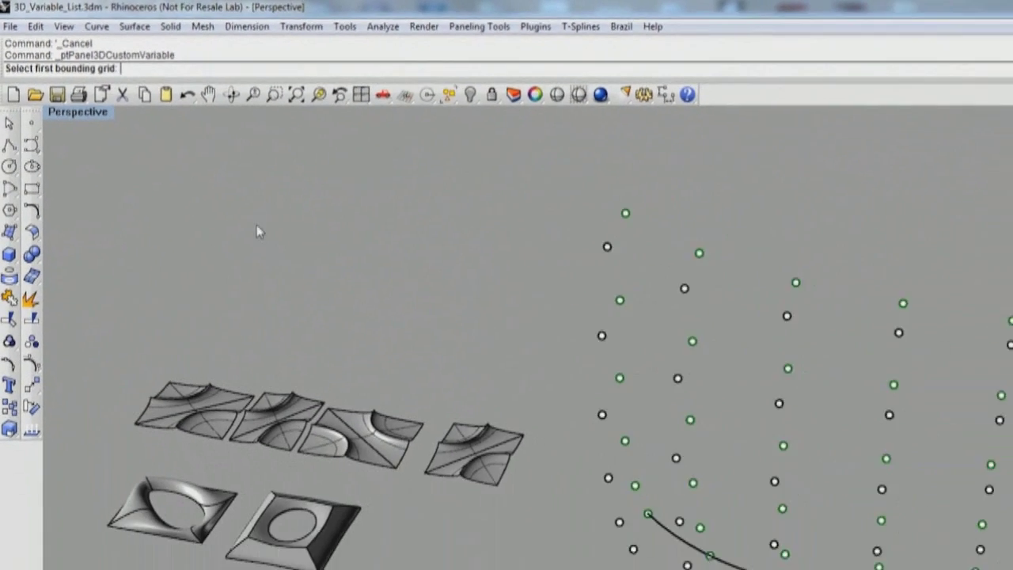
right_click_drag(461, 139, 421, 149)
left_click(389, 148)
key("Return")
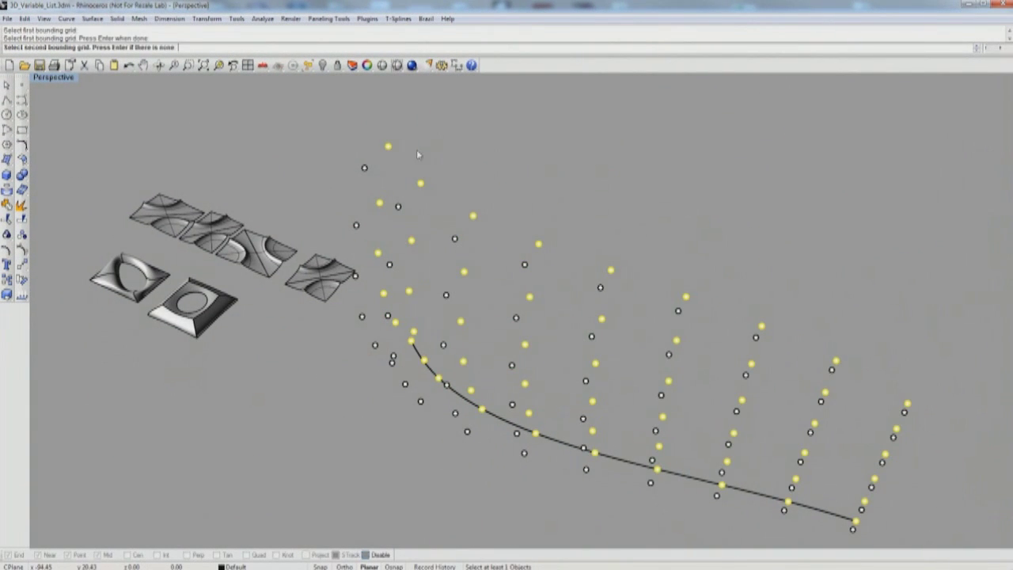
left_click(364, 168)
key("Return")
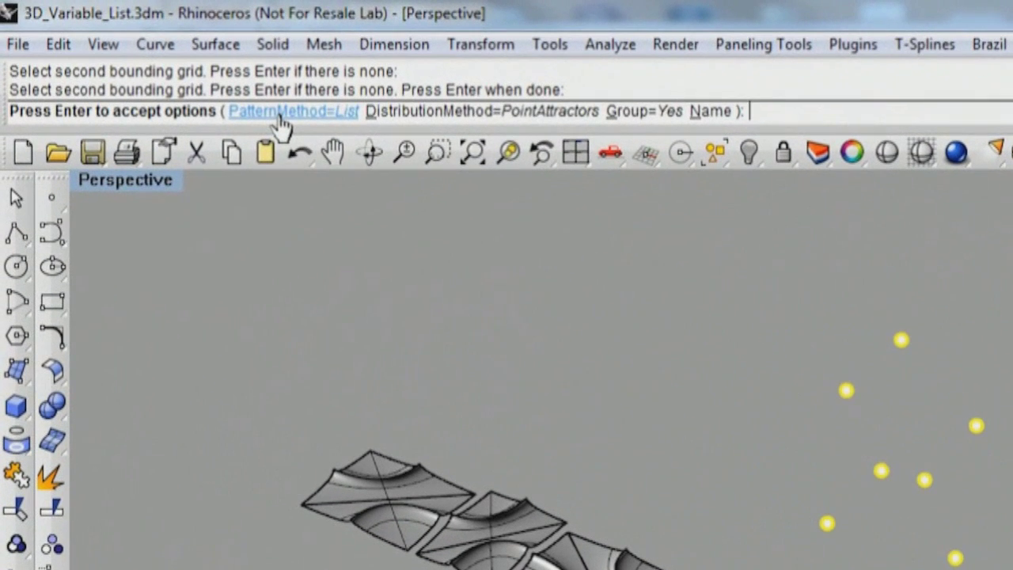
Step: Set the pattern method to List and the distribution method to Random, and accept the paneling options
left_click(178, 70)
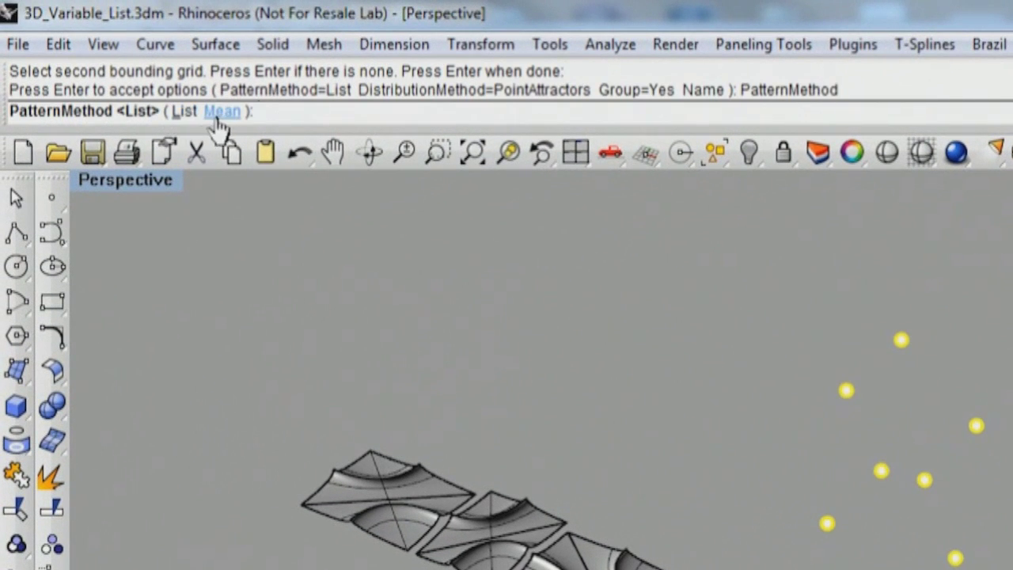
left_click(187, 117)
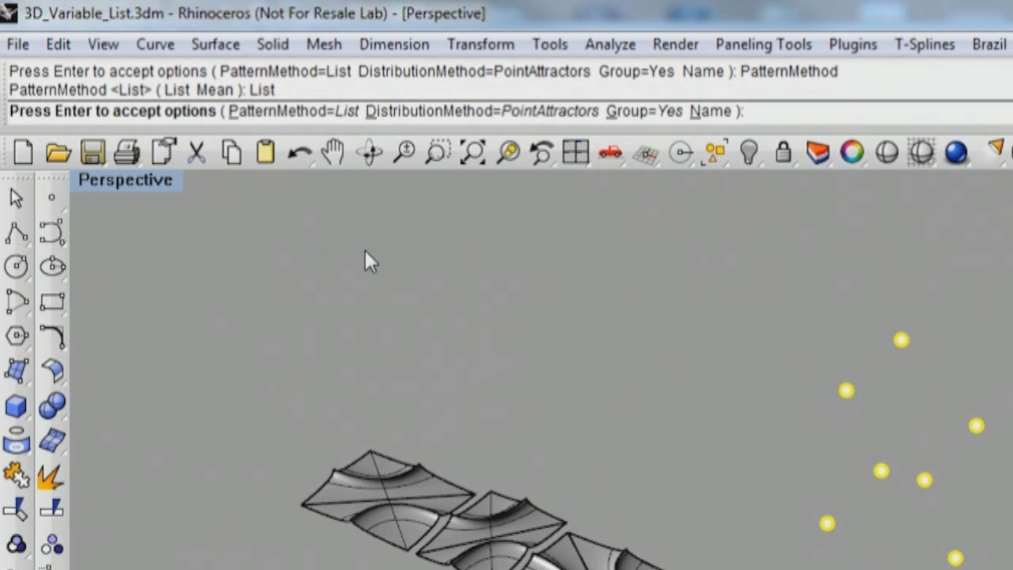
left_click(403, 114)
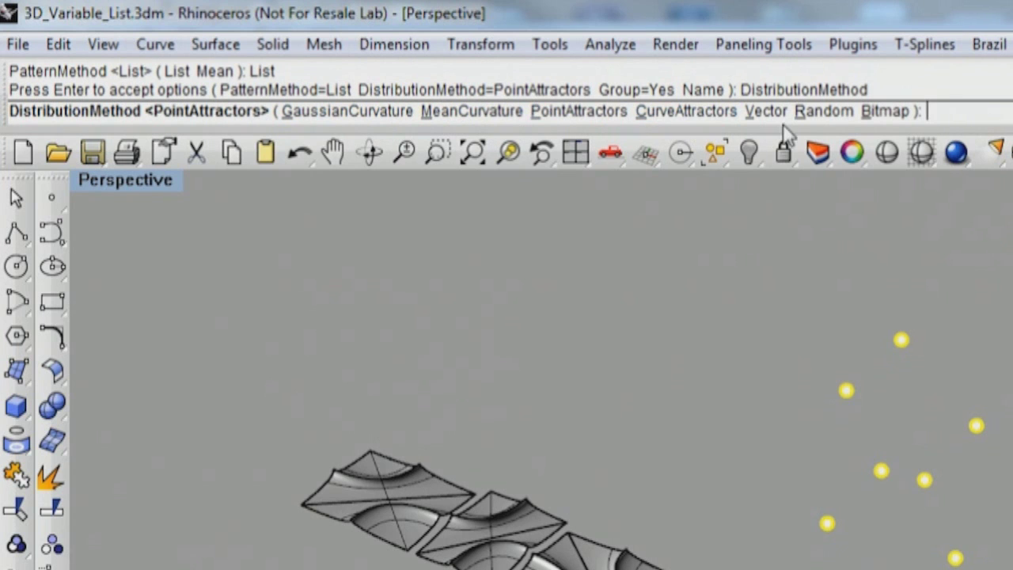
left_click(824, 114)
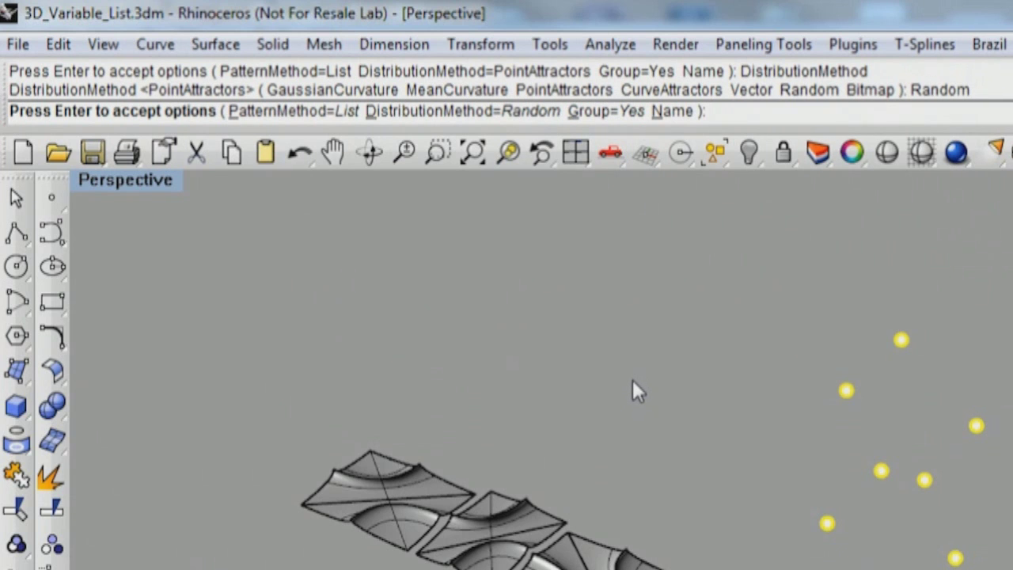
key("Return")
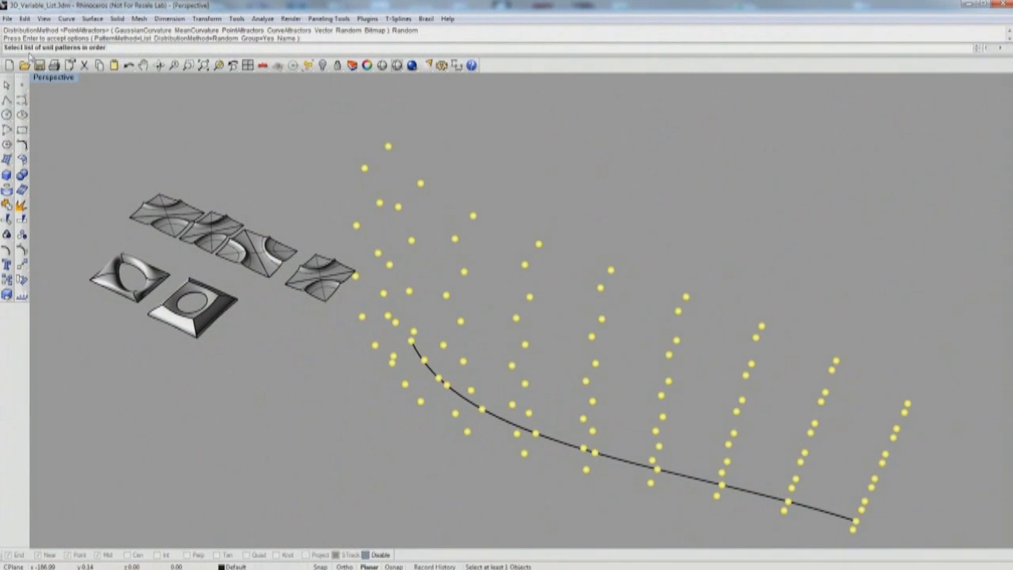
Step: Use the four wavy modules in the back row, in order, as unit patterns and generate the random paneling
left_click(172, 214)
left_click(195, 230)
left_click(257, 258)
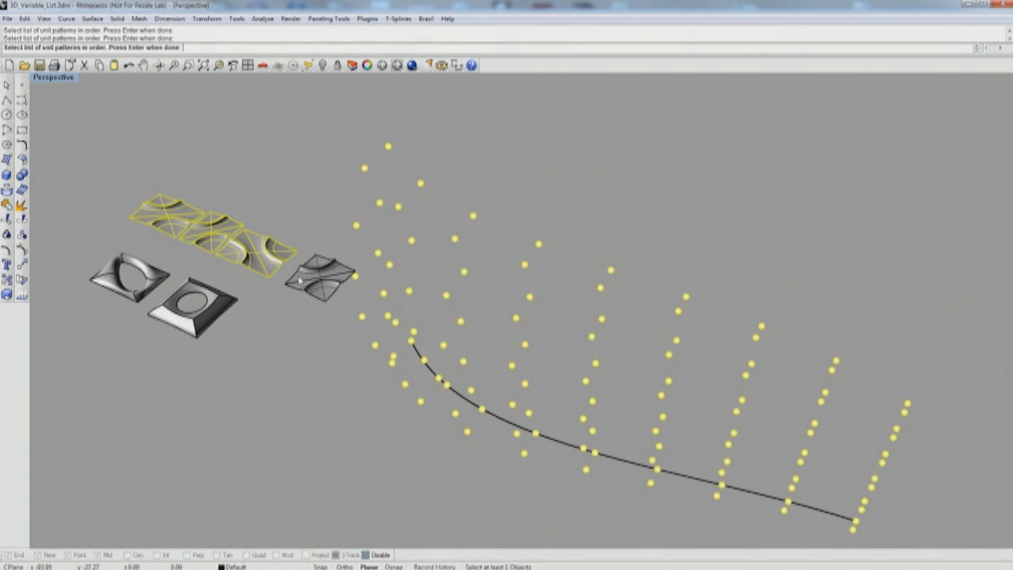
left_click(315, 284)
right_click_drag(351, 355, 330, 353)
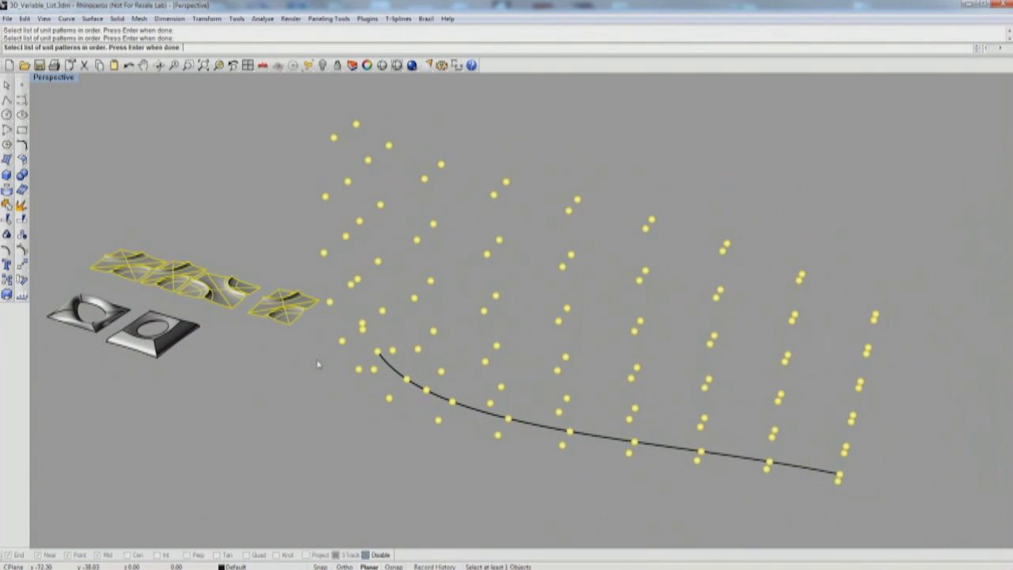
key("Return")
right_click_drag(405, 372, 443, 346)
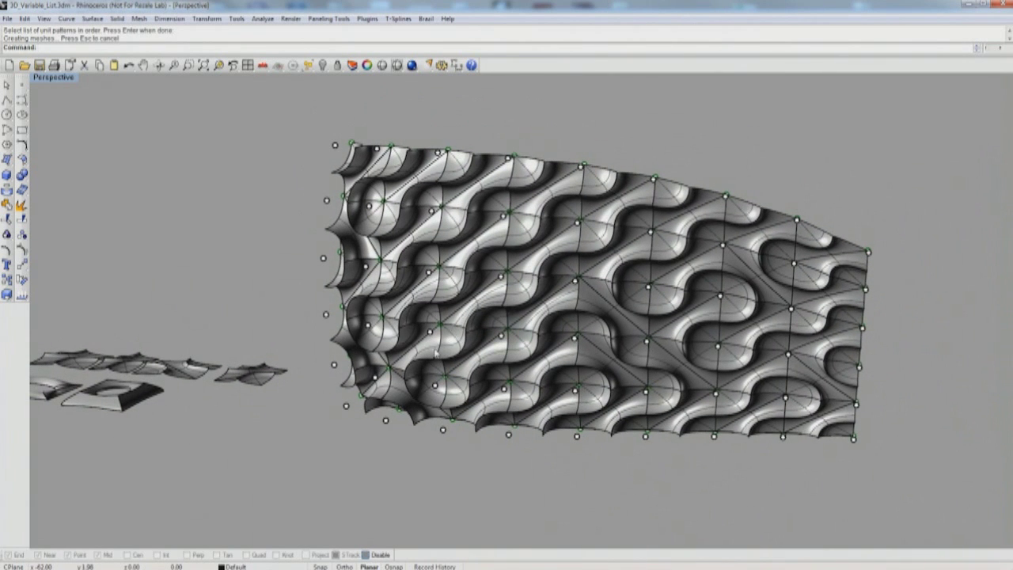
Step: Undo the random paneling and restart the variable 3D paneling with the green grid first and the black grid second
key("ctrl+z")
right_click(317, 146)
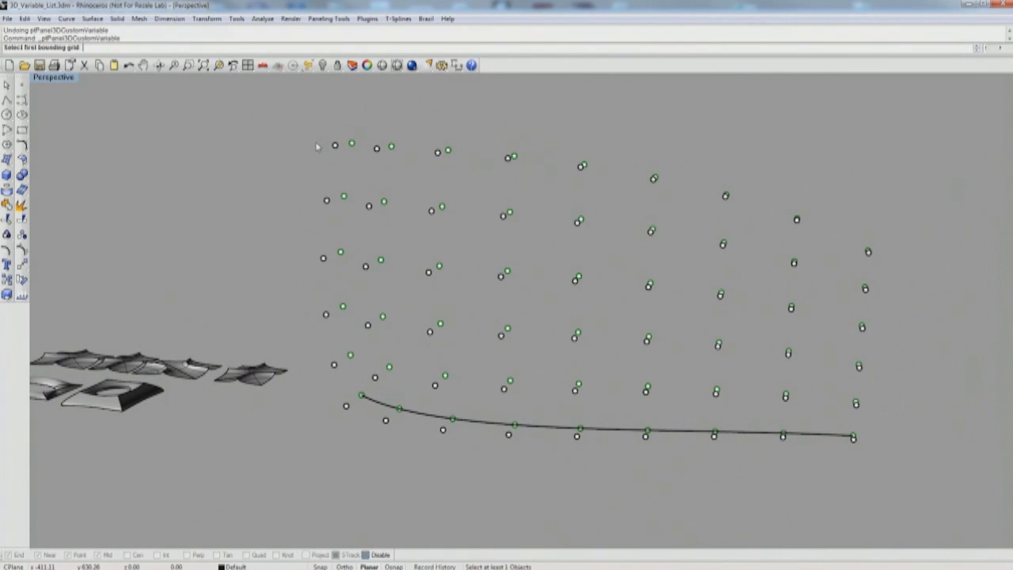
left_click(350, 145)
left_click(337, 148)
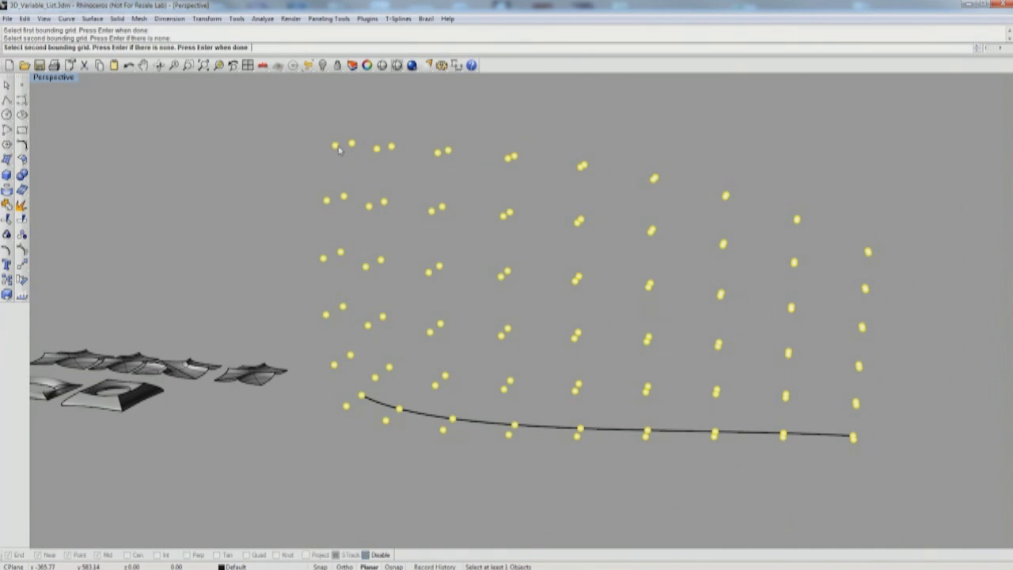
key("Return")
Step: Set the distribution method to CurveAttractors and use the curve along the grid's lower edge as attractor
left_click(185, 47)
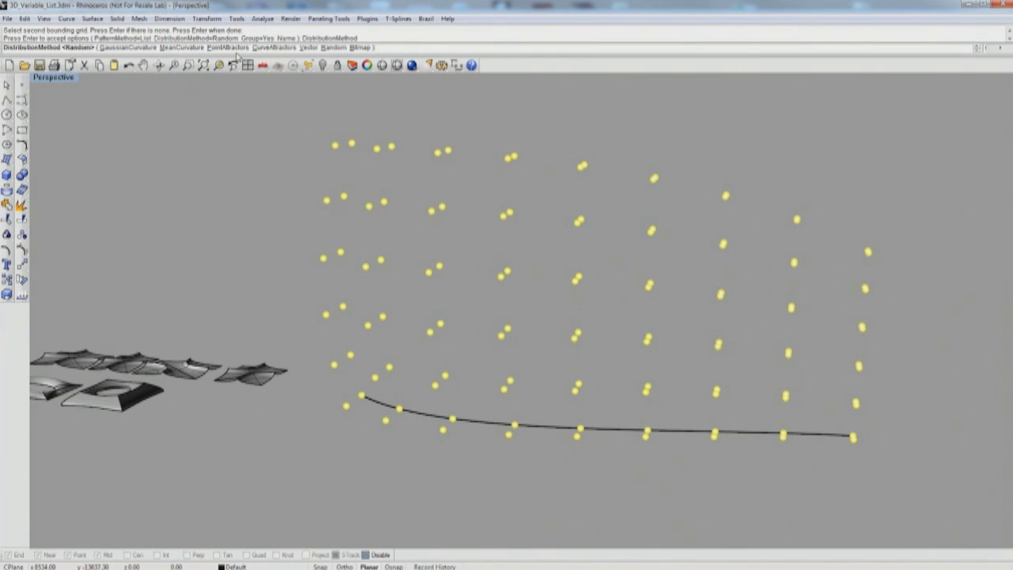
left_click(262, 48)
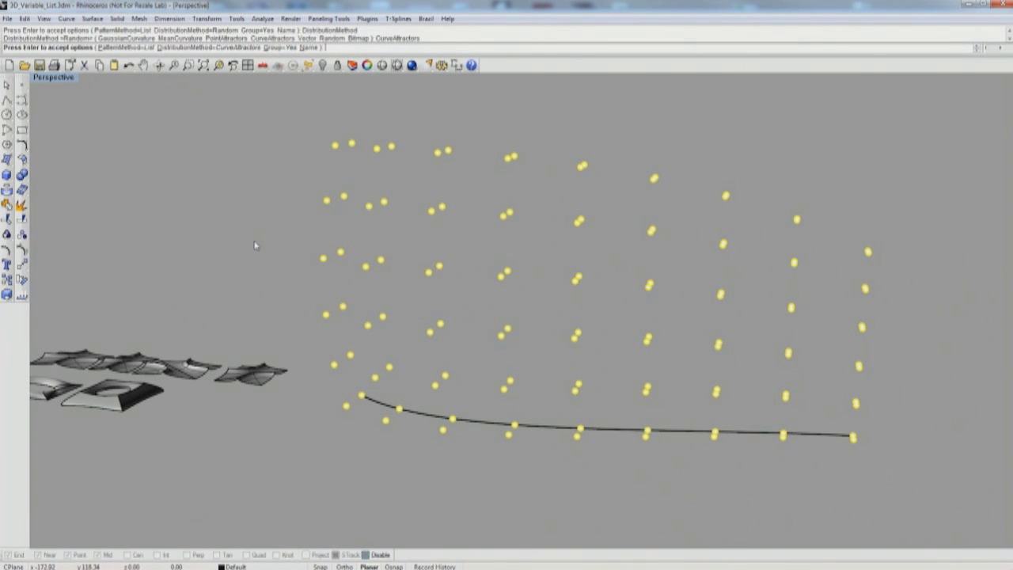
key("Return")
right_click_drag(247, 261, 386, 325)
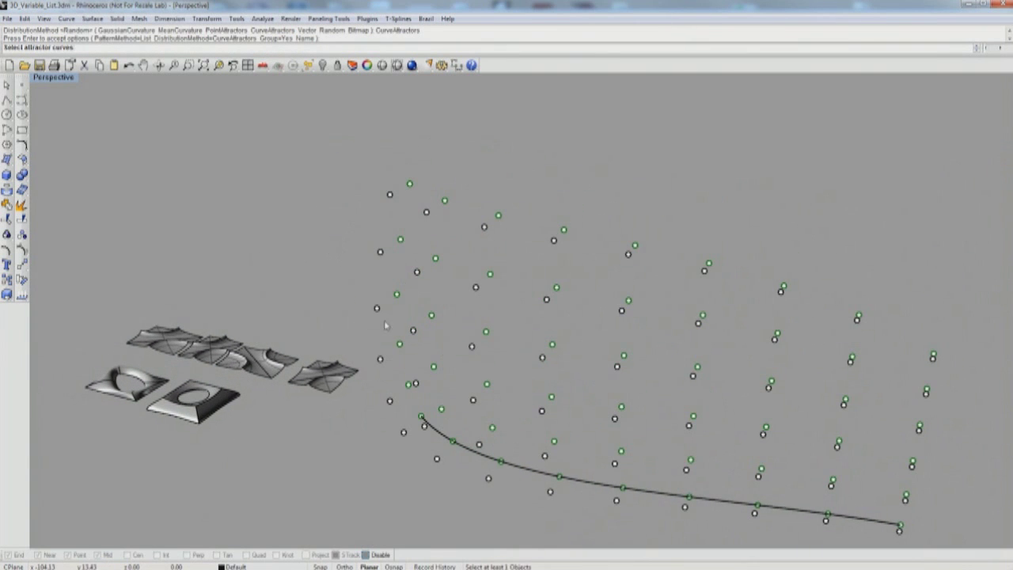
left_click(473, 454)
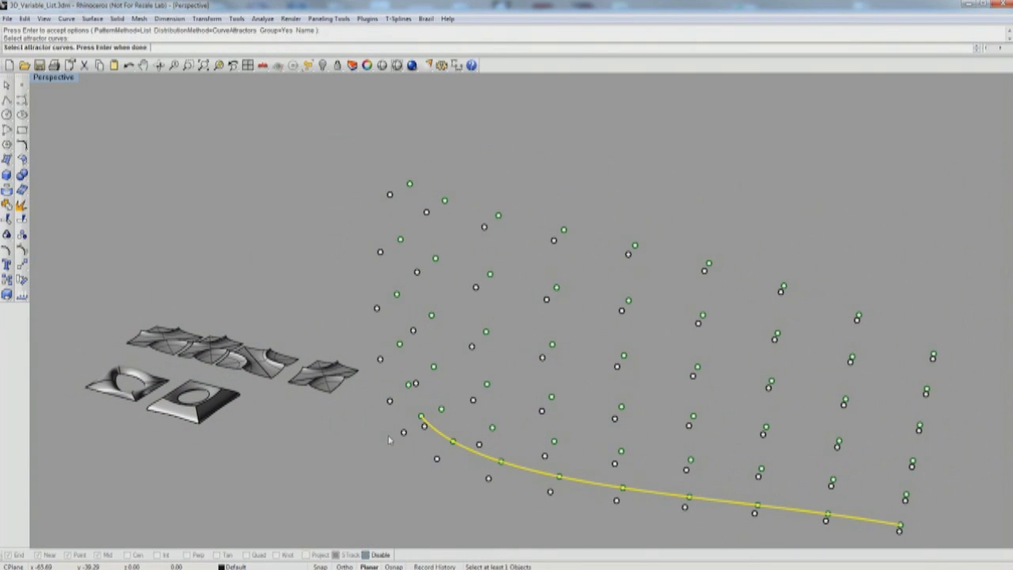
key("Return")
Step: Use the first wavy module and the square module with the circular opening, in order, as unit patterns and generate the paneling
left_click(167, 340)
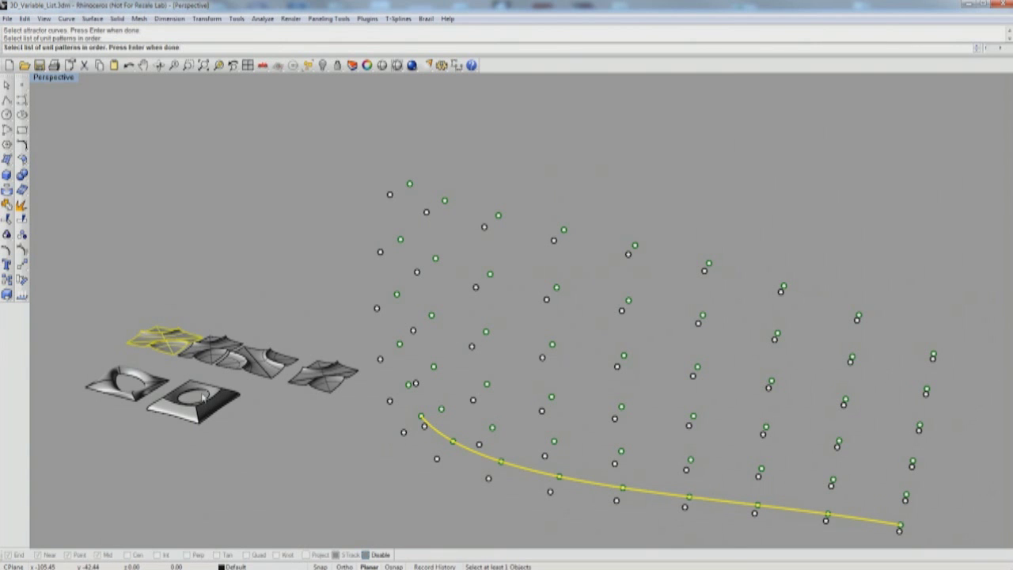
left_click(202, 388)
right_click_drag(192, 364, 188, 397)
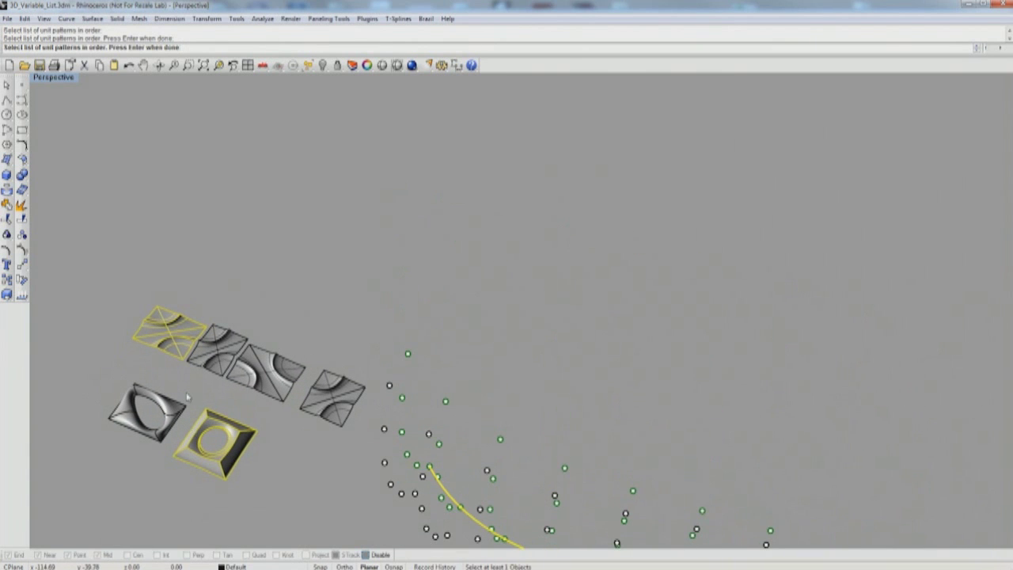
key("Return")
key("Return")
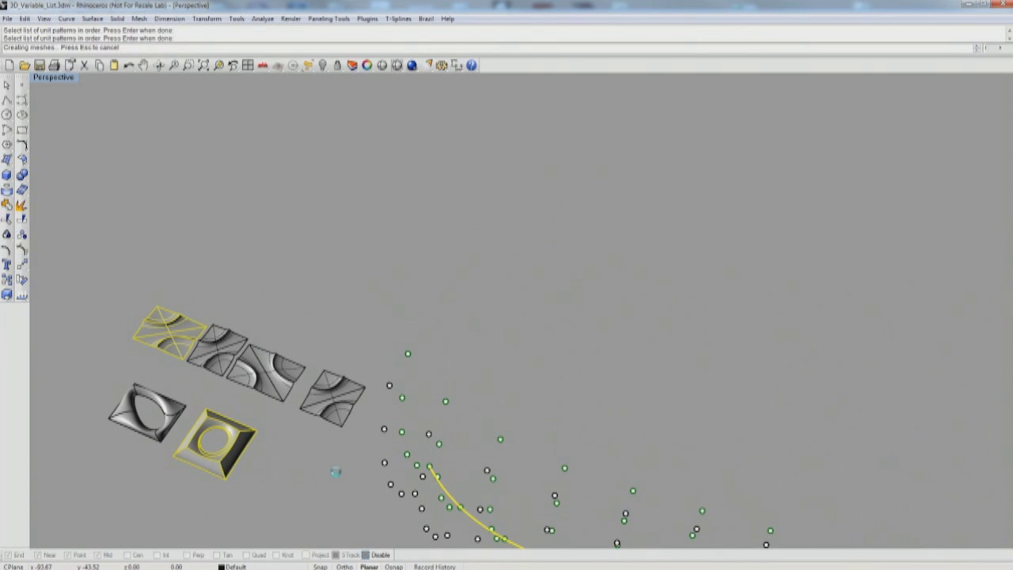
right_click_drag(468, 493, 484, 411)
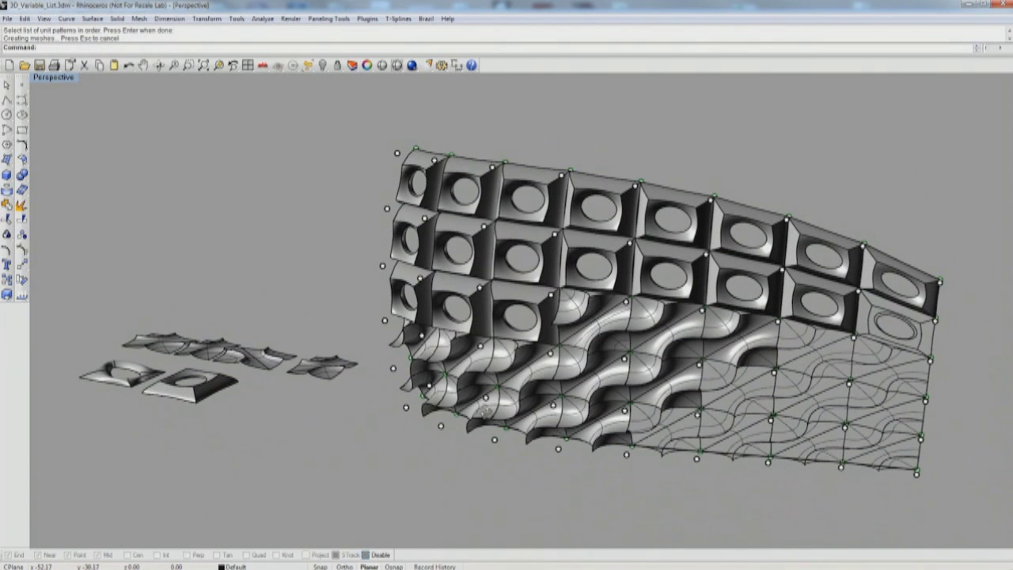
right_click_drag(515, 365, 555, 331)
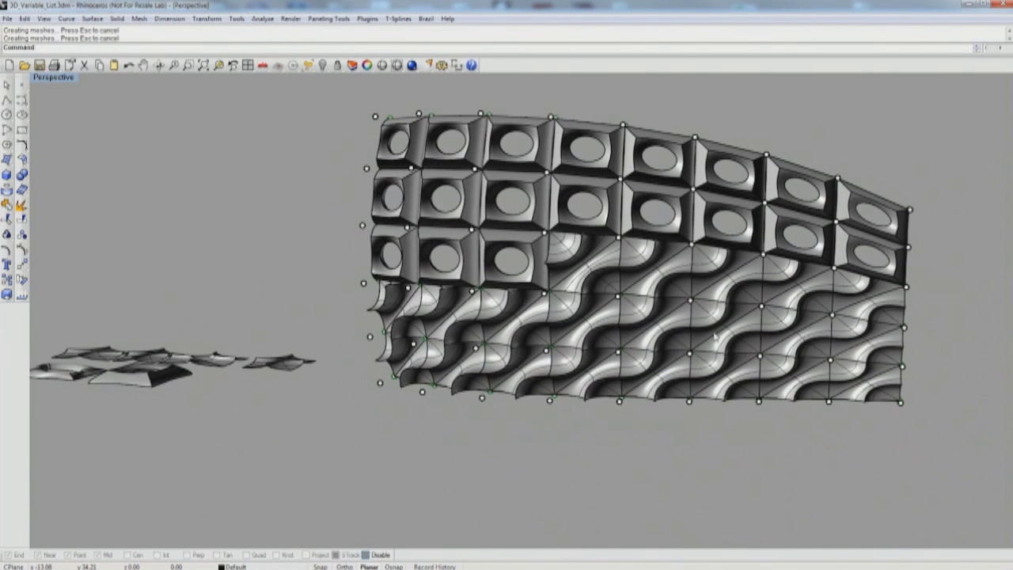
scroll(697, 325, "up", 2)
right_click_drag(693, 319, 687, 346)
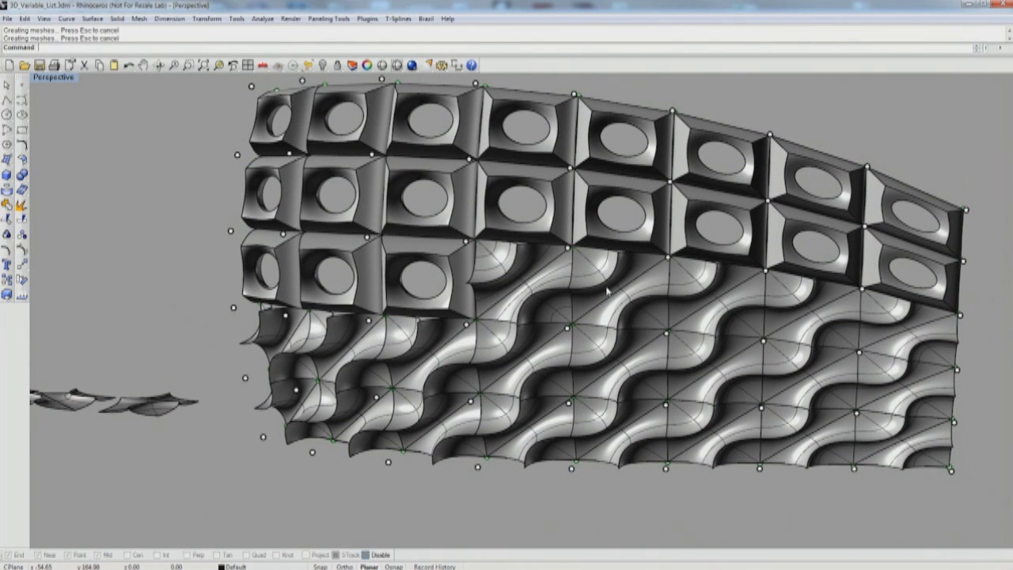
scroll(606, 292, "down", 5)
right_click_drag(562, 274, 579, 292)
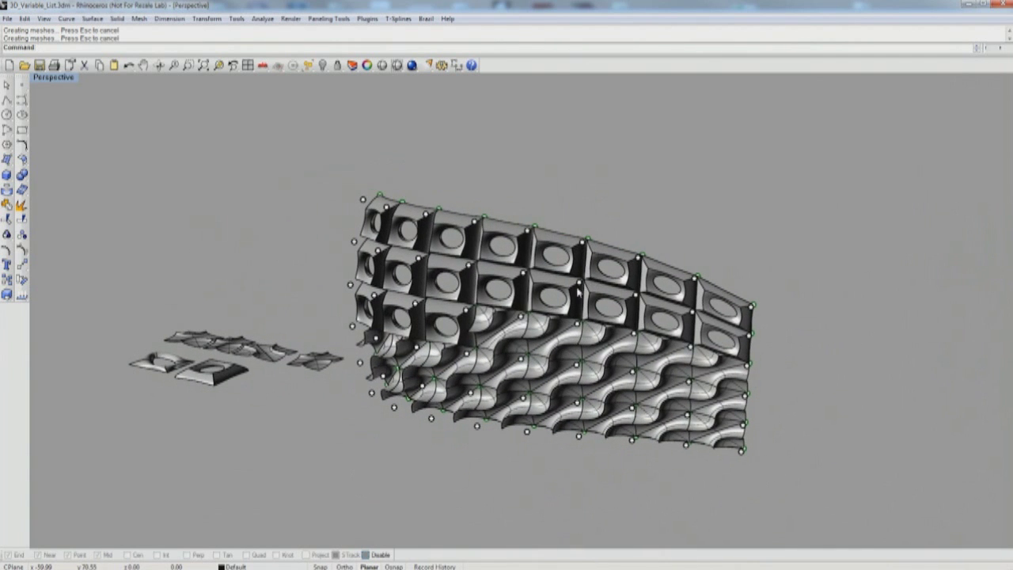
Step: Undo the curve-attractor paneling and restart the variable 3D paneling with the green grid first and the black grid second
key("ctrl+z")
right_click_drag(391, 315, 528, 380)
key("Return")
left_click(414, 178)
key("Return")
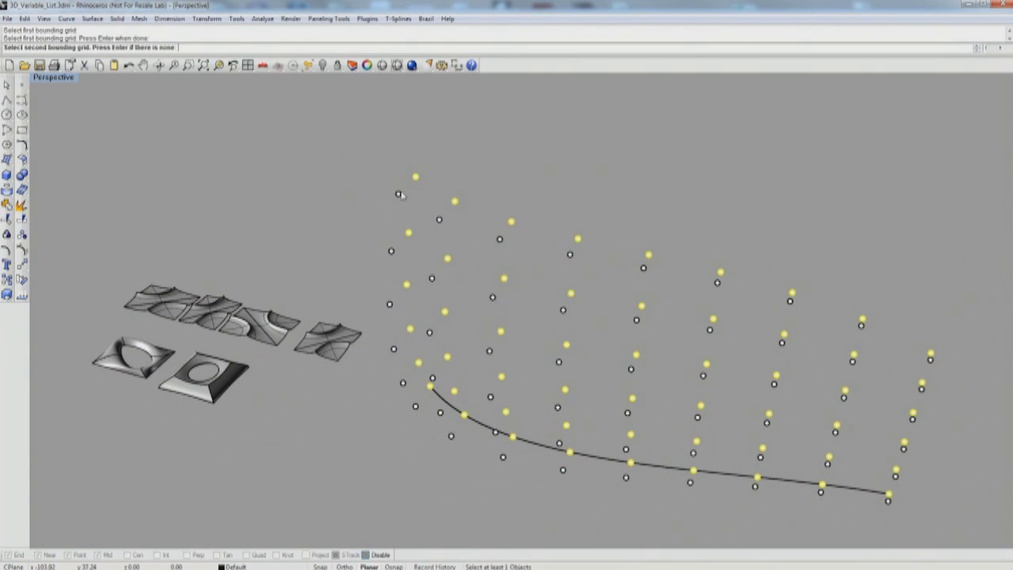
left_click(399, 194)
key("Return")
Step: Set the distribution method to PointAttractors, using the black grid's third point down on one end column and fourth point down on the opposite one
left_click(231, 47)
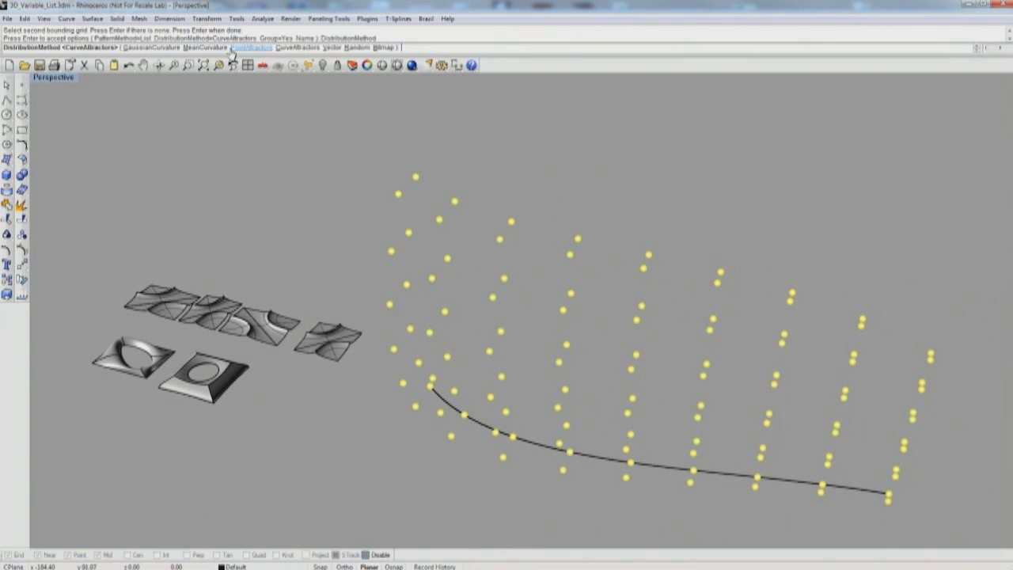
left_click(252, 48)
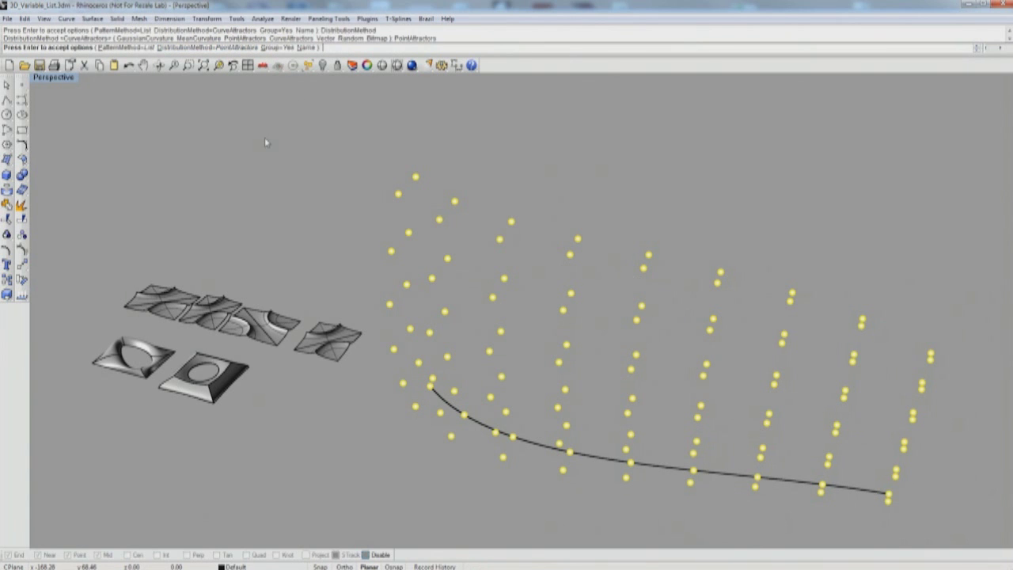
key("Return")
left_click(390, 305)
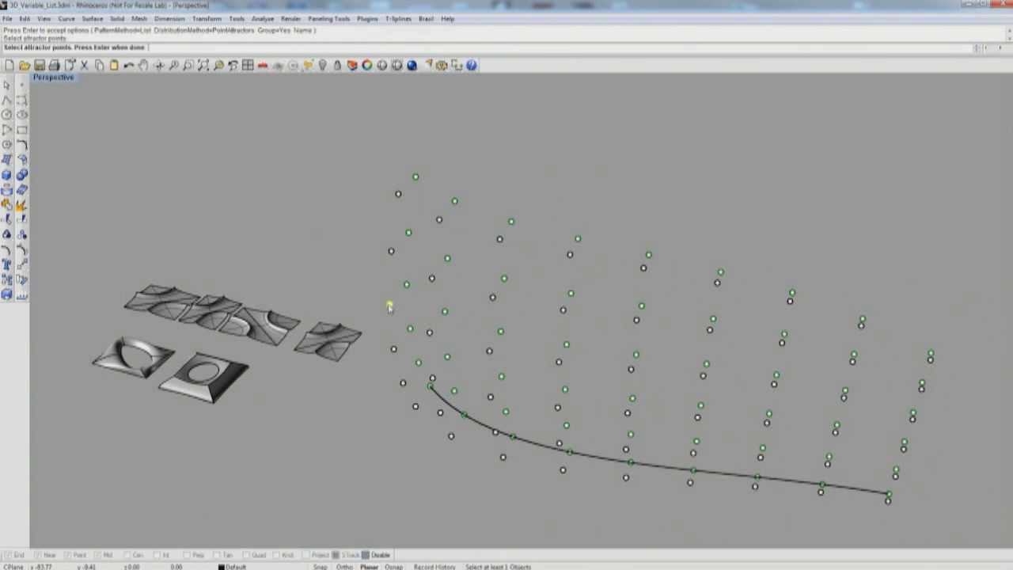
left_click(904, 448)
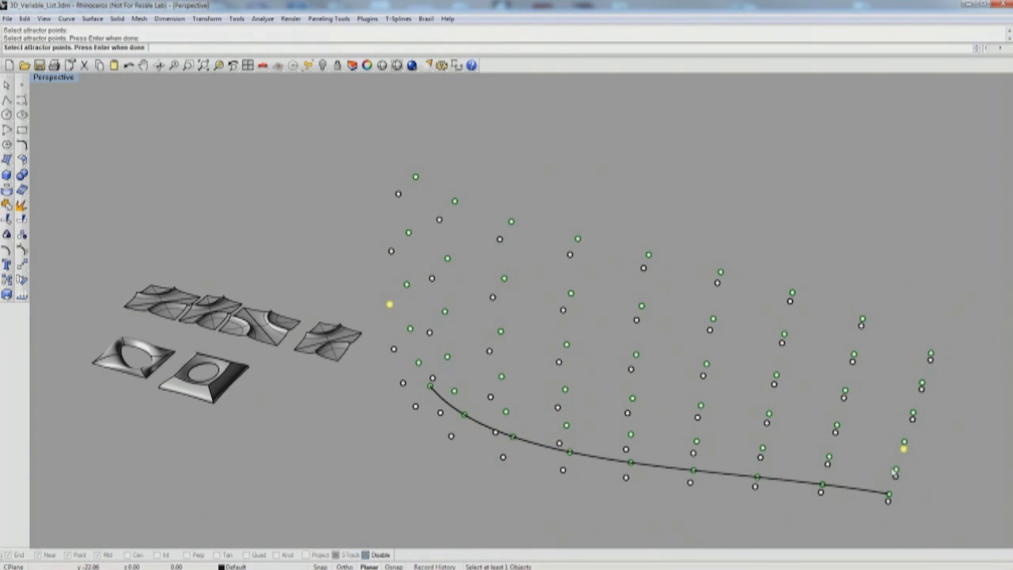
key("Return")
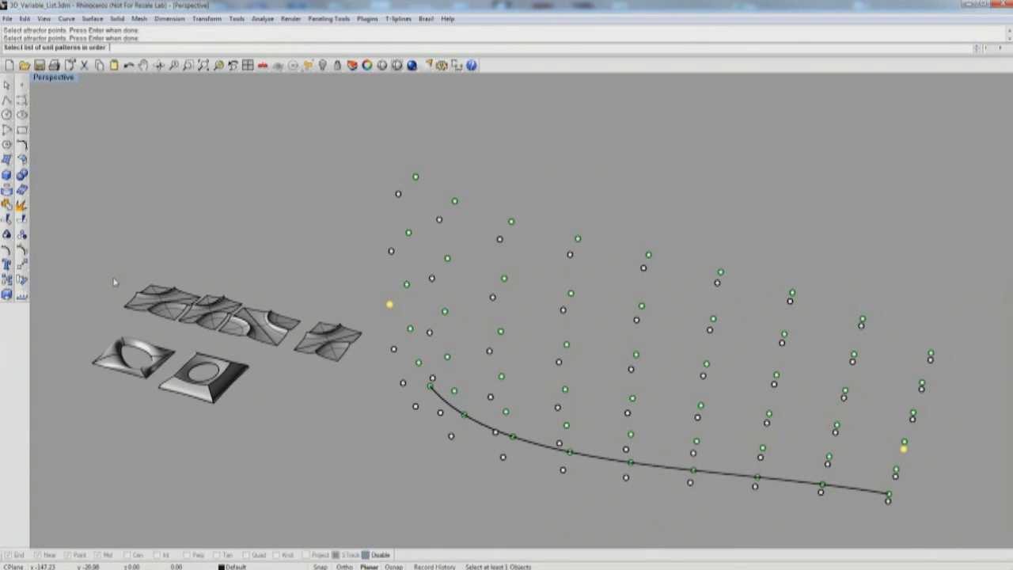
Step: Use the first wavy module and the front-row module with the curved round opening, in order, as unit patterns and generate the paneling
left_click(158, 302)
left_click(153, 356)
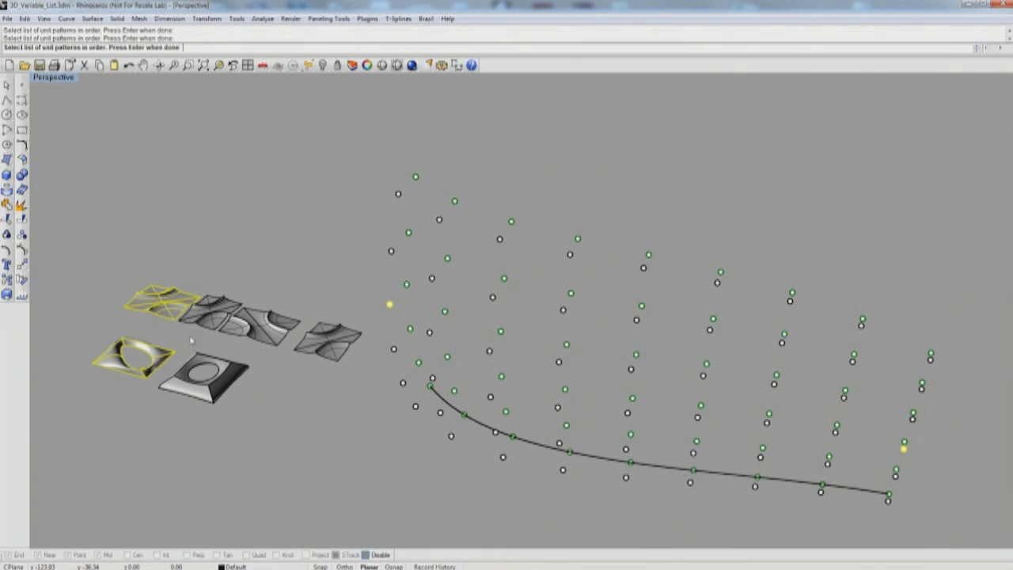
key("Return")
right_click_drag(629, 395, 484, 293)
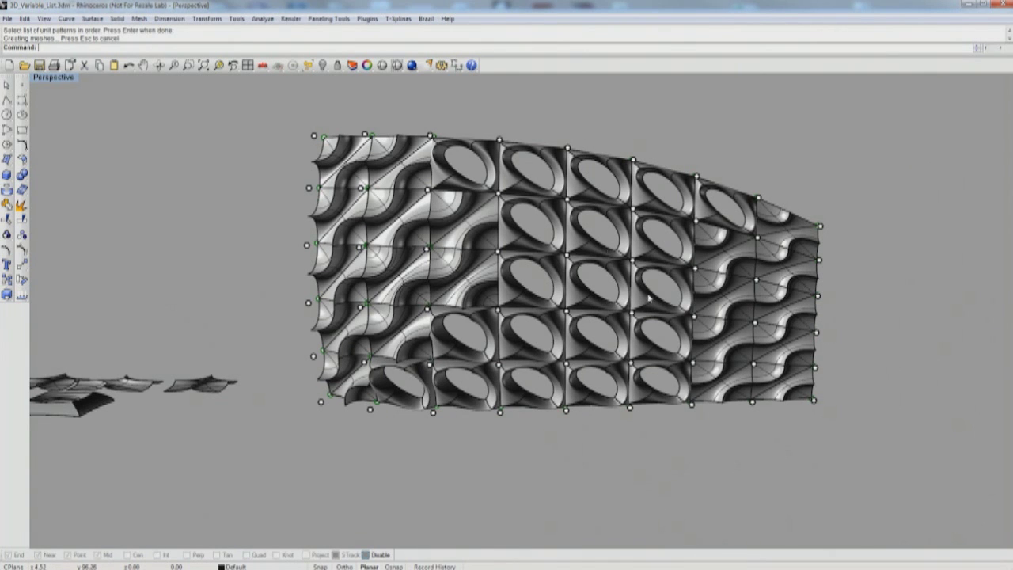
mouse_move(577, 234)
right_mouse_down()
mouse_move(546, 225)
mouse_move(579, 220)
right_mouse_up()
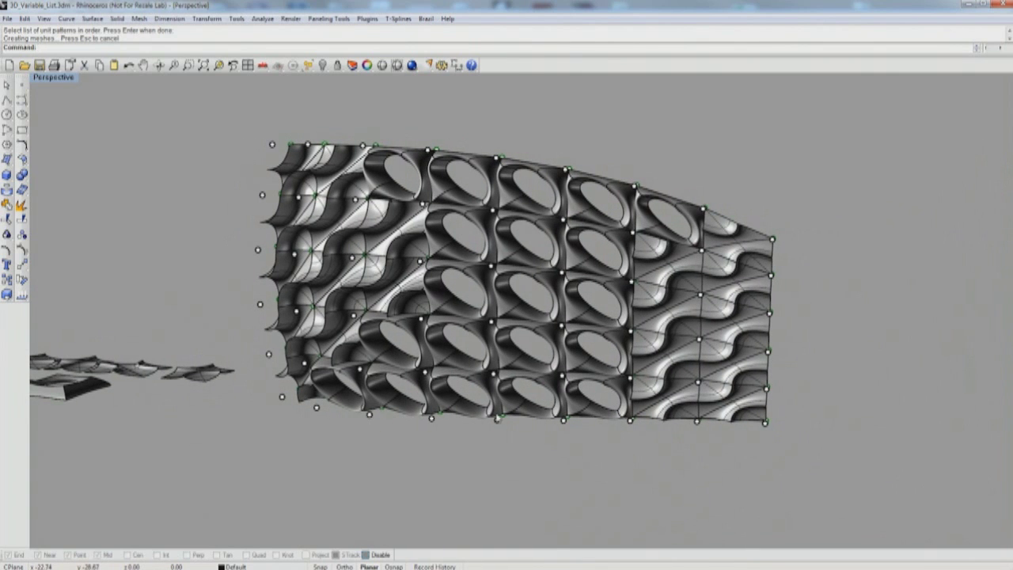
right_click_drag(400, 340, 400, 311)
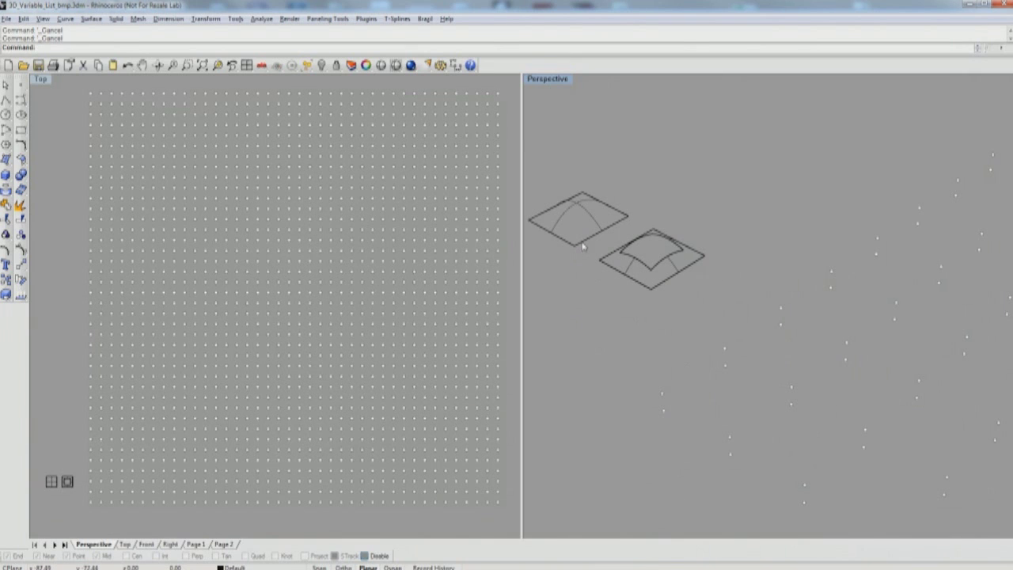
Step: Start the variable 3D paneling on the flat square grids, with the lower grid first and the upper grid second
right_click(631, 306)
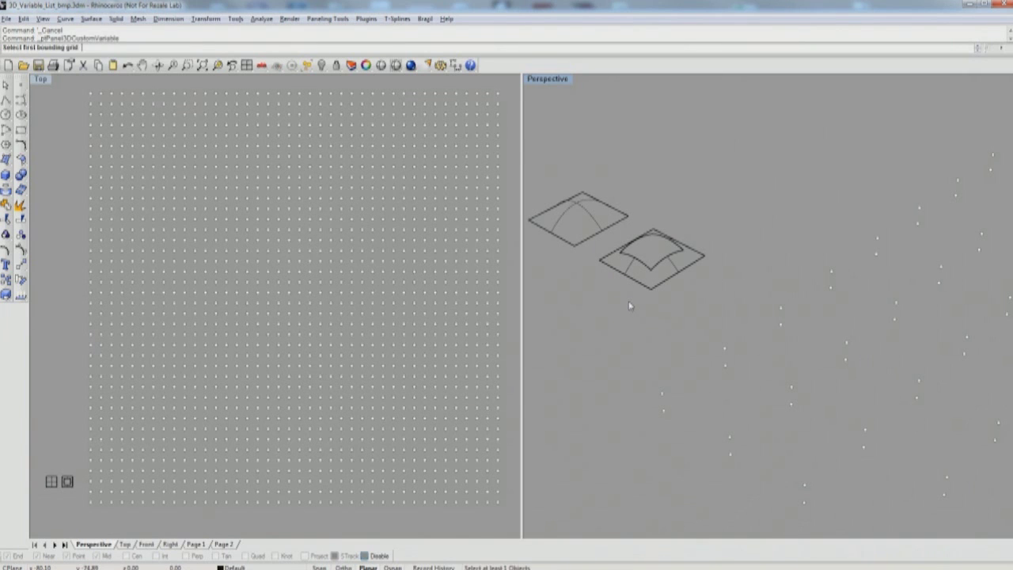
left_click(665, 412)
key("Return")
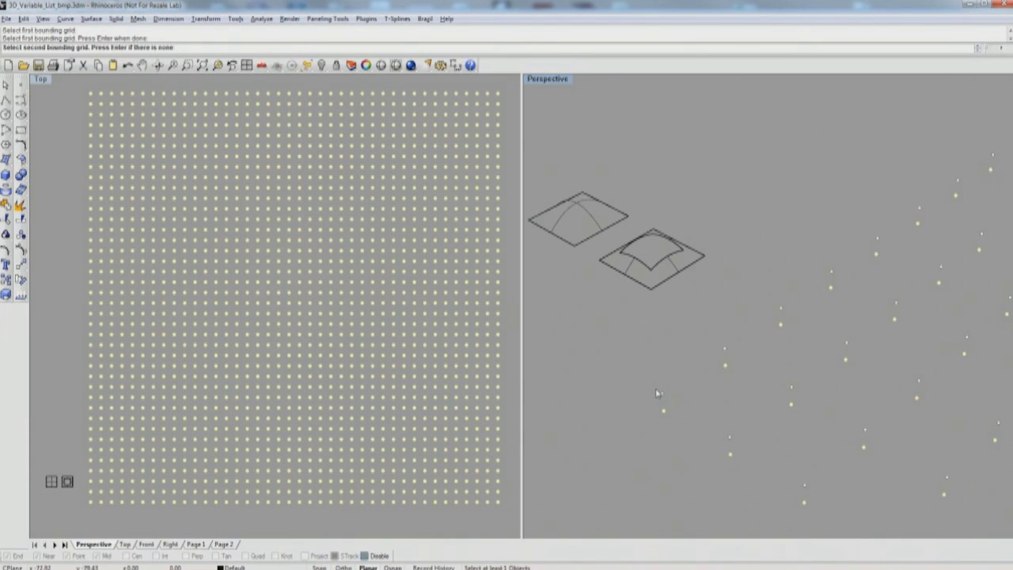
left_click(657, 392)
key("Return")
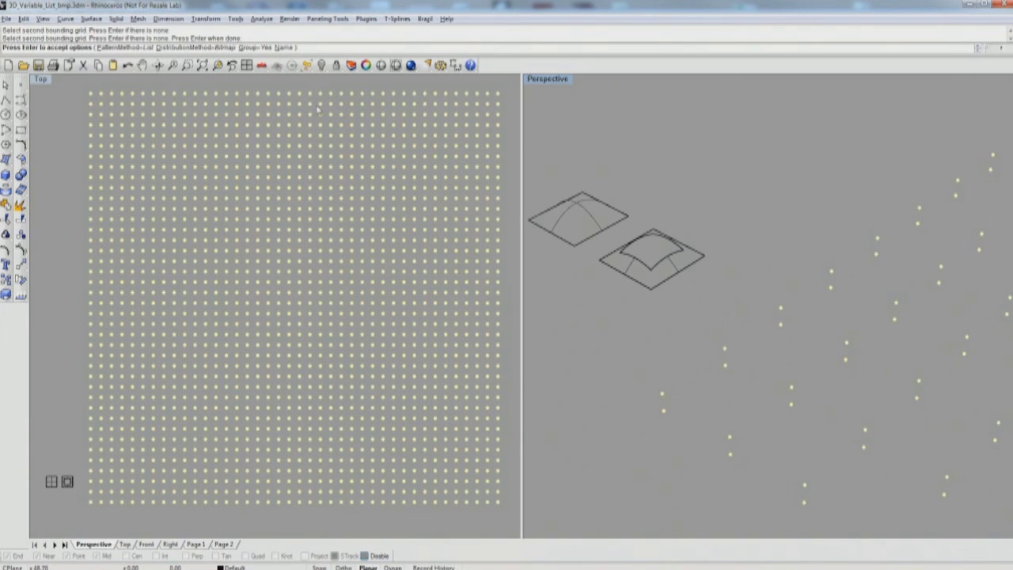
Step: Accept the List pattern method with Bitmap distribution and load Rhino_Logo.JPG from the Textures folder as the bitmap
right_click(270, 174)
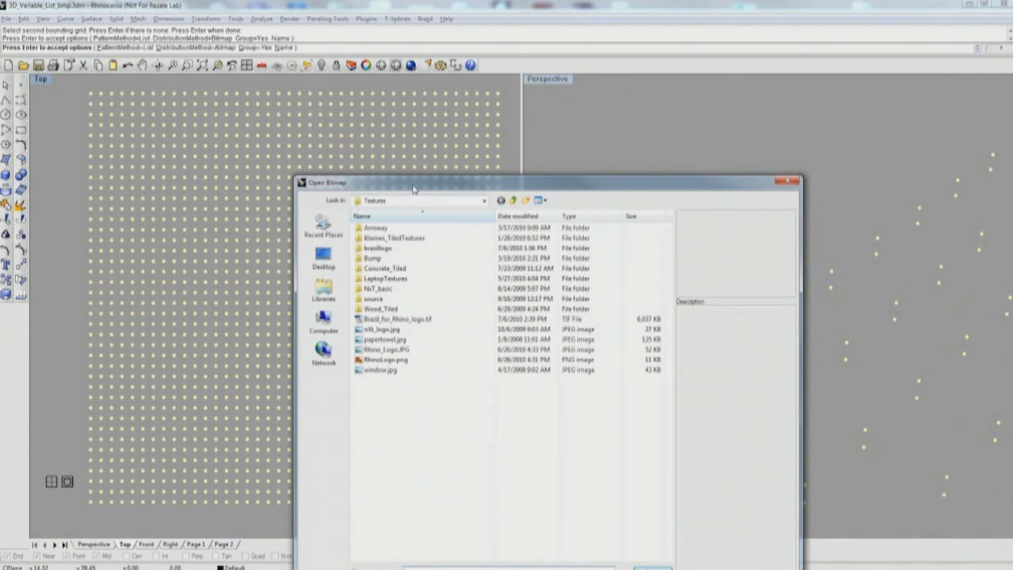
left_click_drag(413, 188, 399, 143)
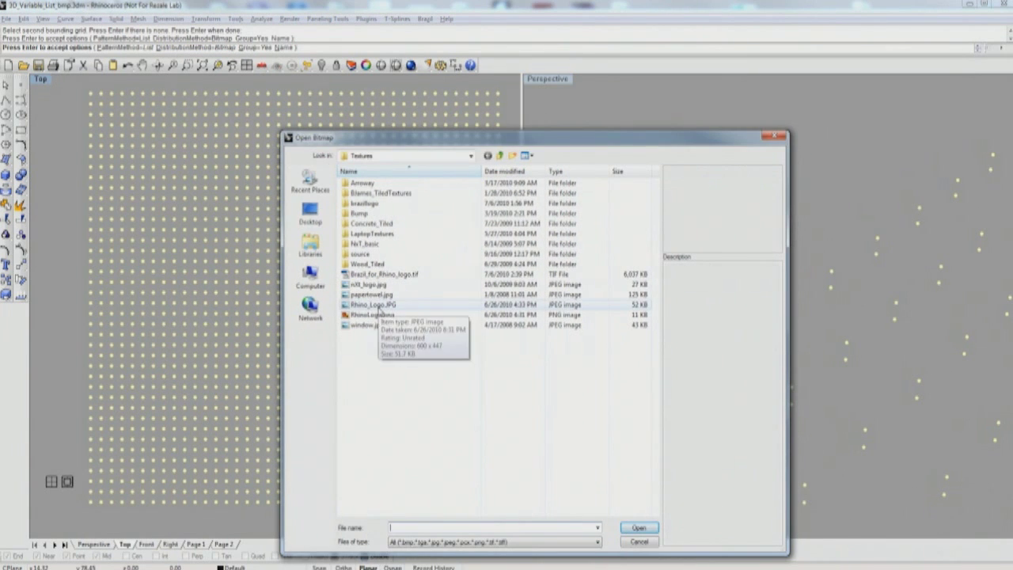
left_click(377, 305)
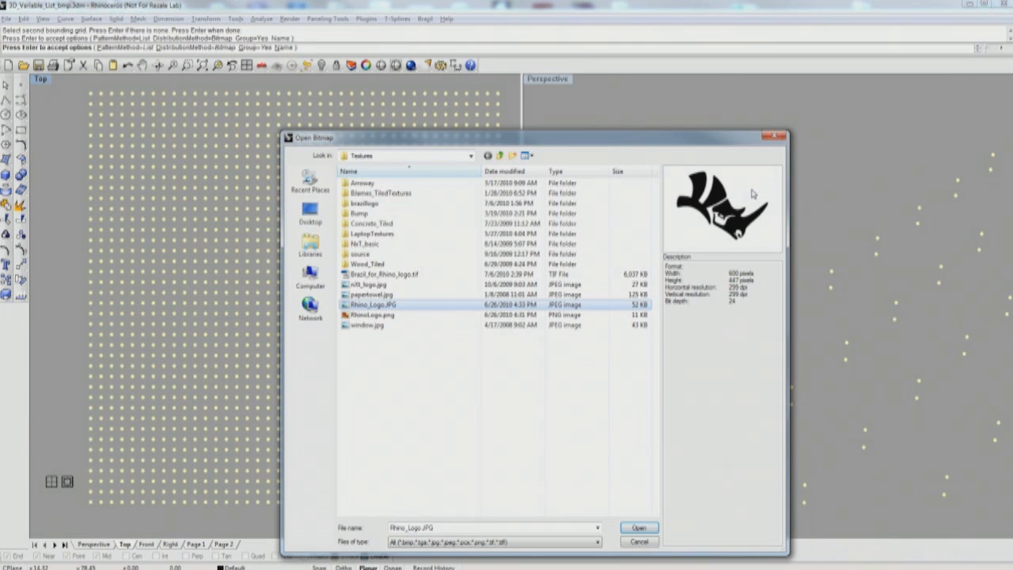
left_click(642, 528)
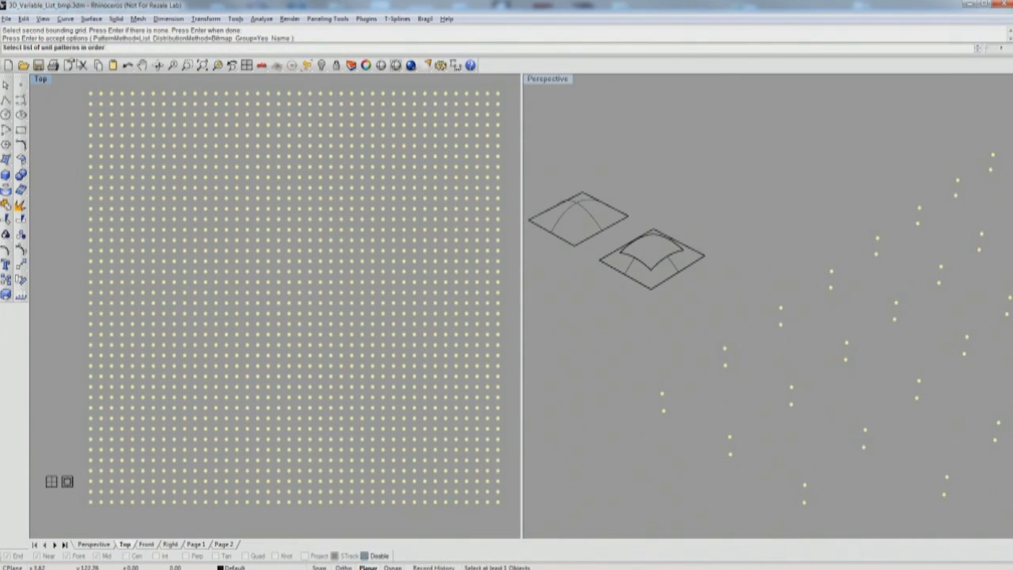
Step: Use the closed domed module and the module with the open top, in order, as unit patterns and generate the bitmap paneling
left_click(567, 206)
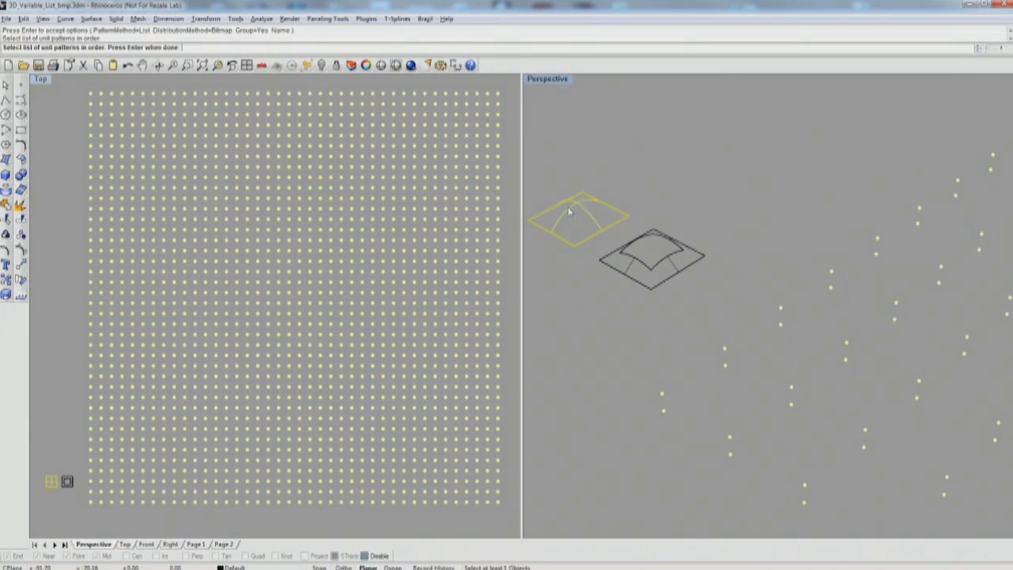
left_click(614, 254)
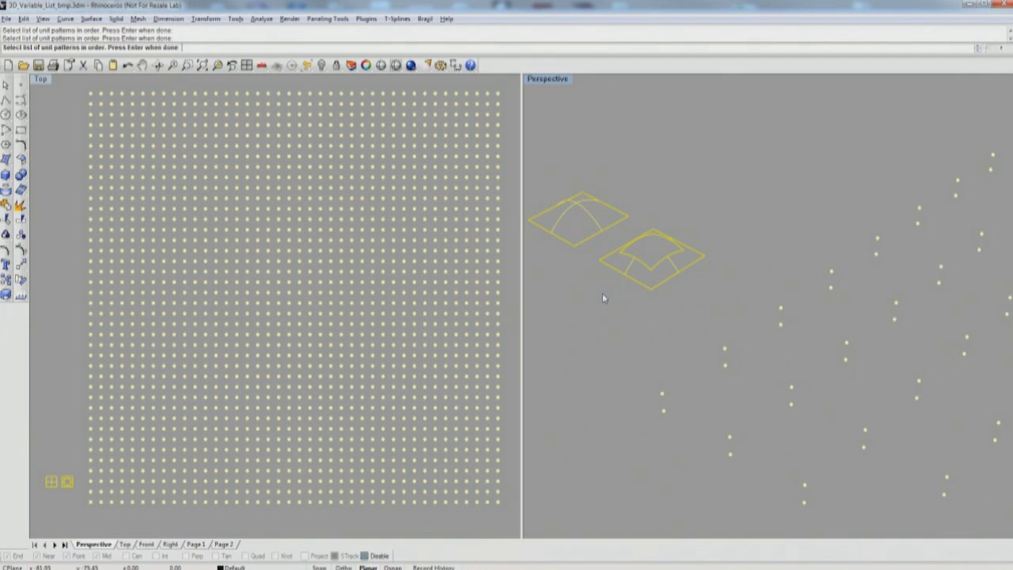
key("Return")
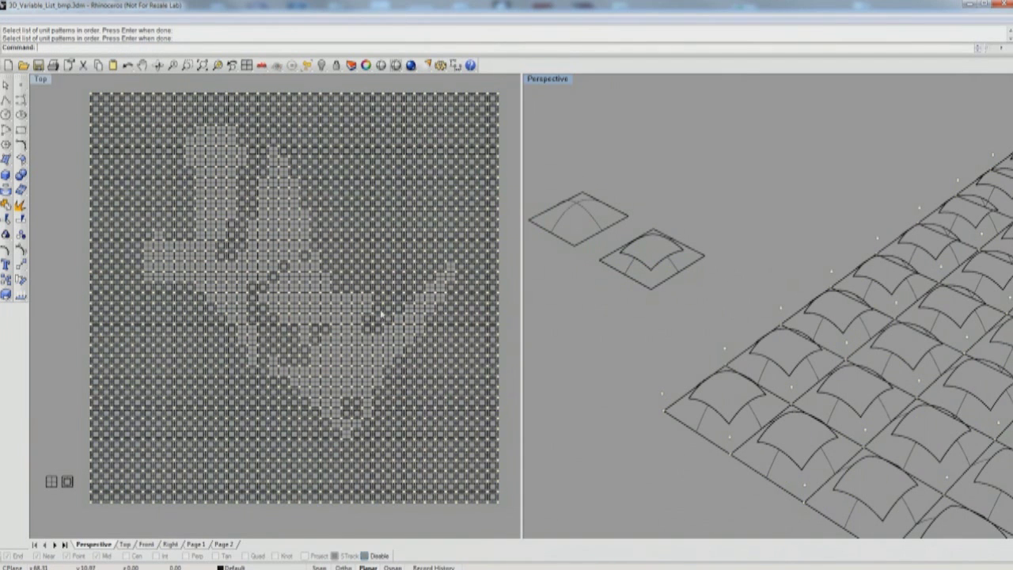
Step: Examine how the closed and open modules are distributed across the bitmap paneling, close up and from several angles
mouse_move(381, 314)
right_mouse_down()
mouse_move(349, 327)
mouse_move(363, 318)
right_mouse_up()
right_click_drag(768, 286, 797, 227)
scroll(824, 330, "down", 8)
scroll(905, 284, "down", 1)
scroll(796, 228, "up", 8)
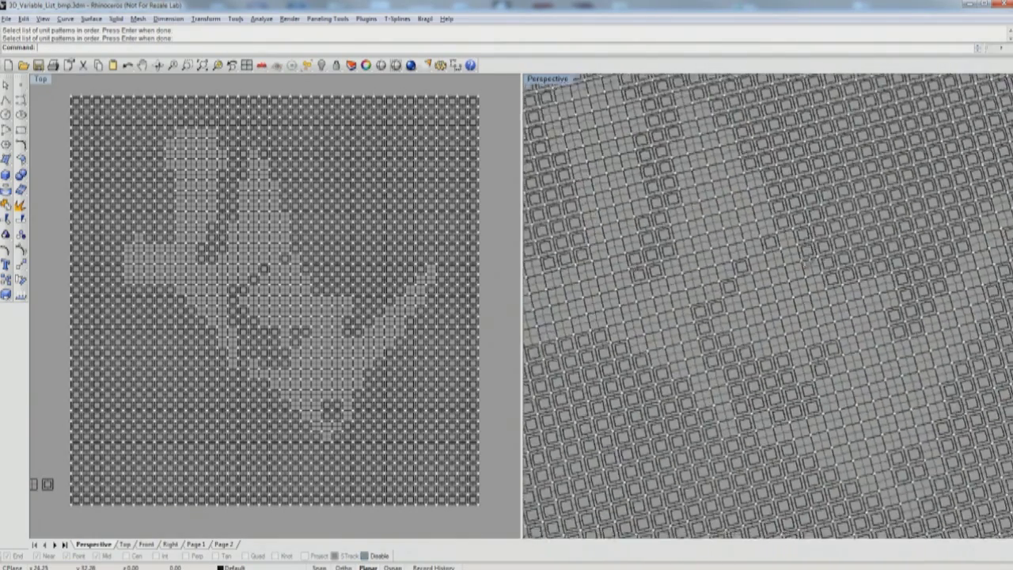
right_click_drag(809, 261, 788, 245)
scroll(809, 356, "up", 4)
scroll(788, 383, "down", 4)
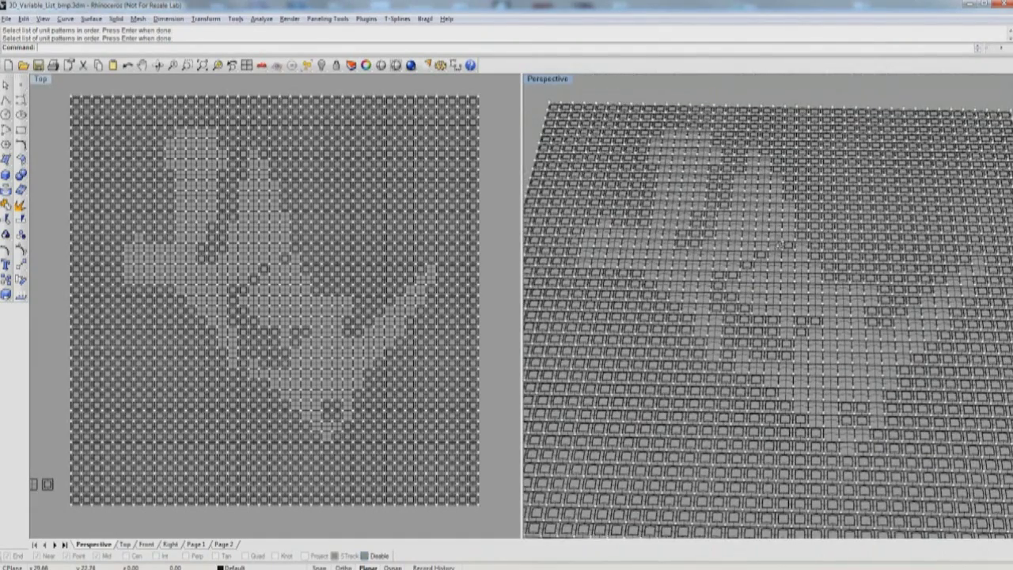
scroll(794, 266, "up", 2)
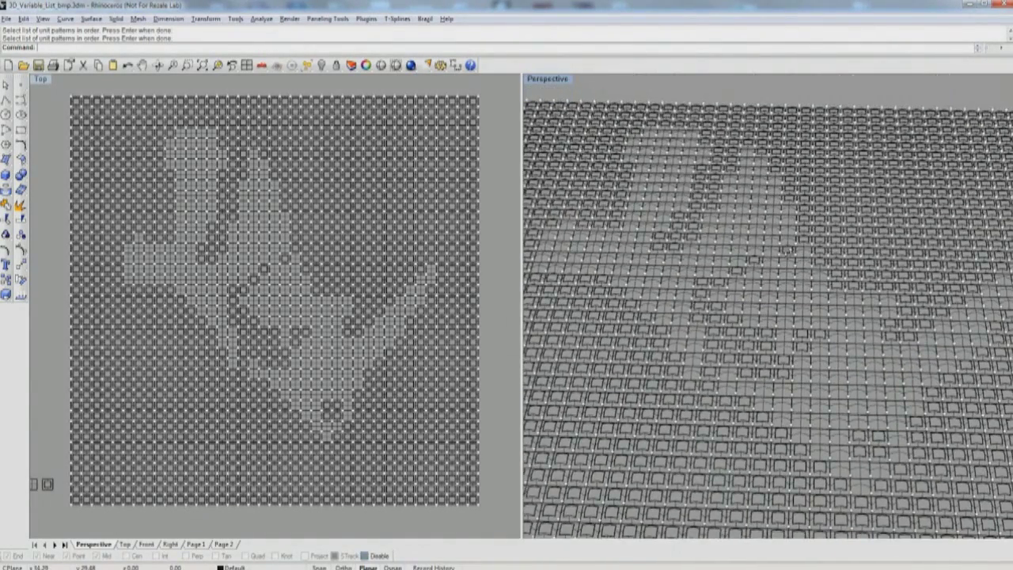
right_click_drag(793, 259, 797, 339)
scroll(794, 330, "down", 3)
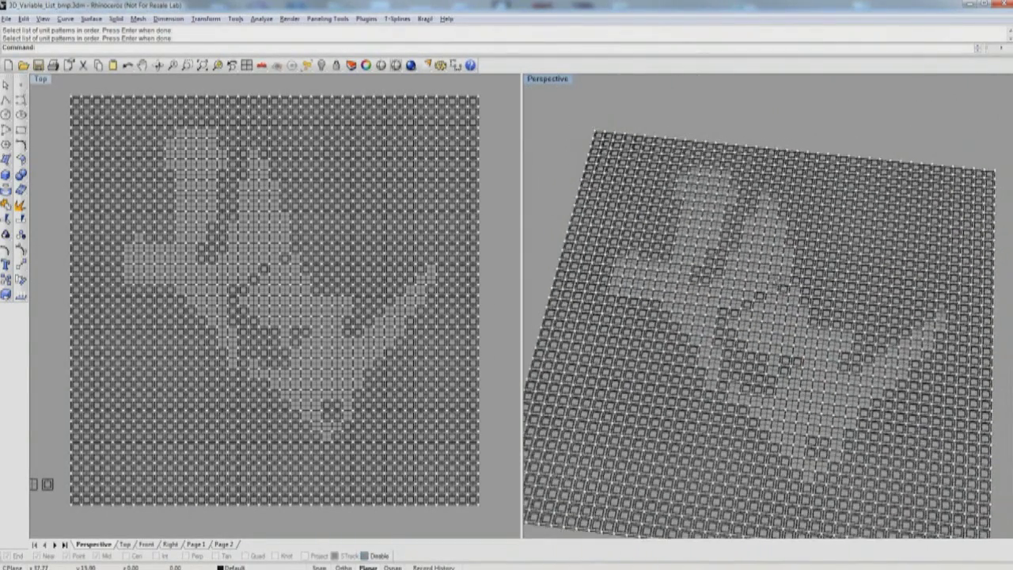
scroll(789, 406, "up", 4)
right_click_drag(789, 406, 725, 348)
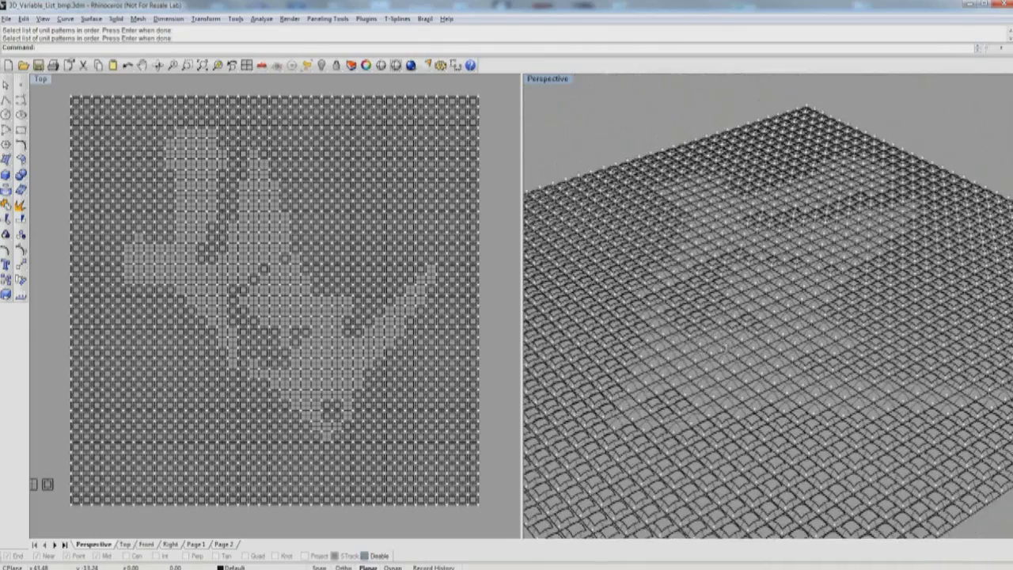
right_click_drag(811, 354, 788, 376)
scroll(821, 392, "down", 4)
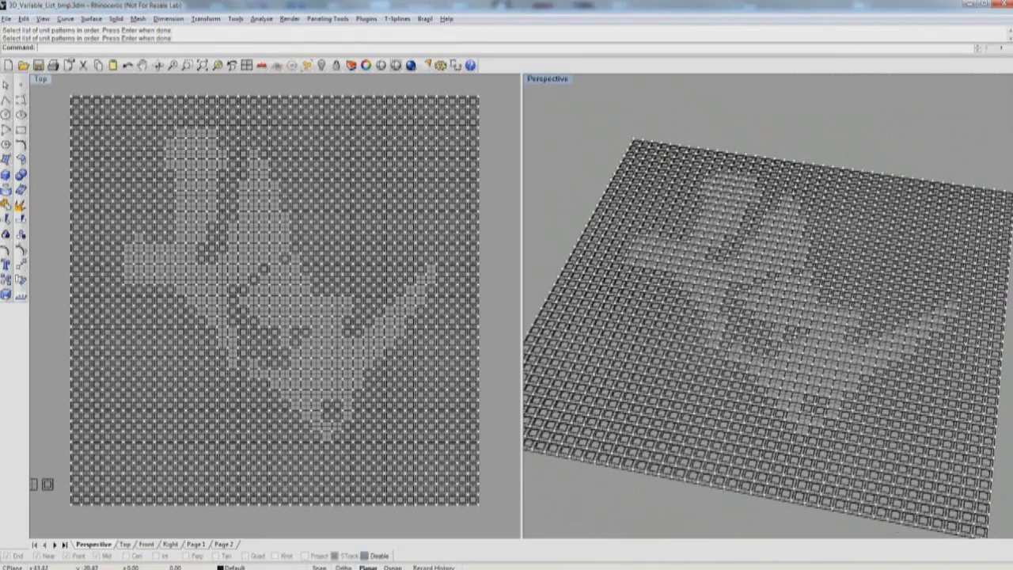